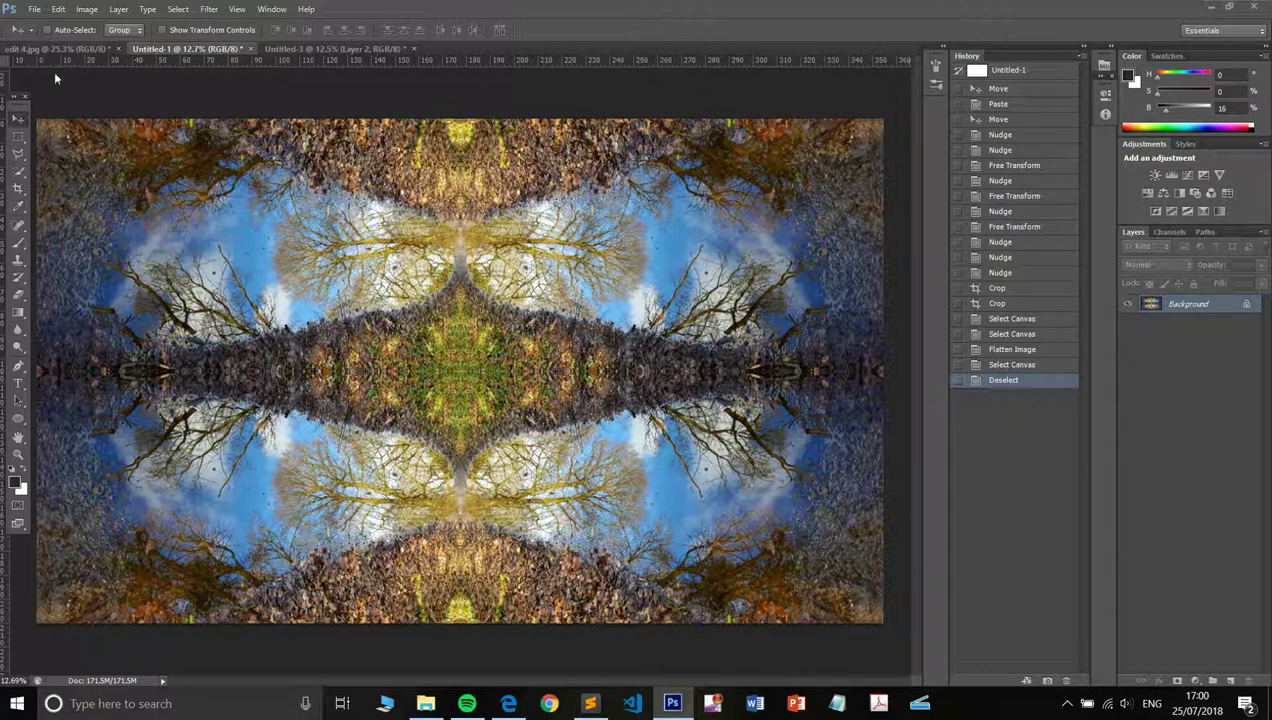
Compare the edit 4.jpg, Untitled-1 and Untitled-3 images, then bring up Edge's rug image results
click(80, 50)
click(183, 50)
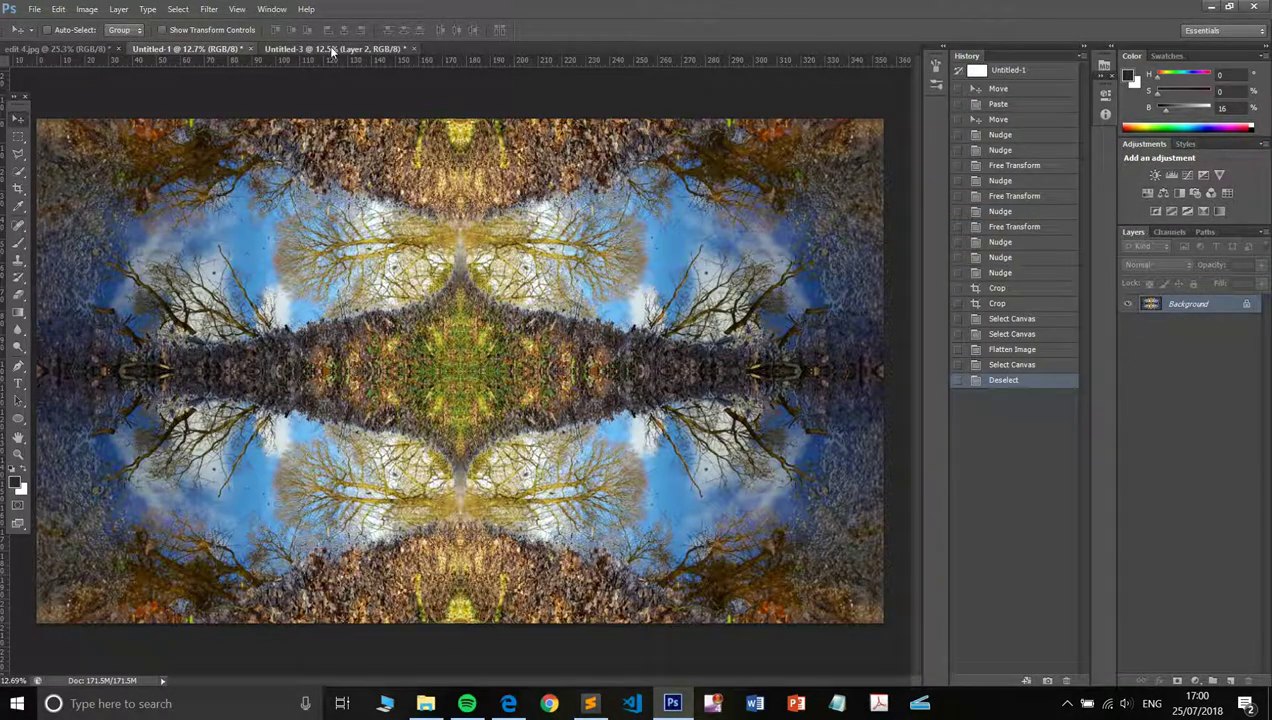
click(332, 50)
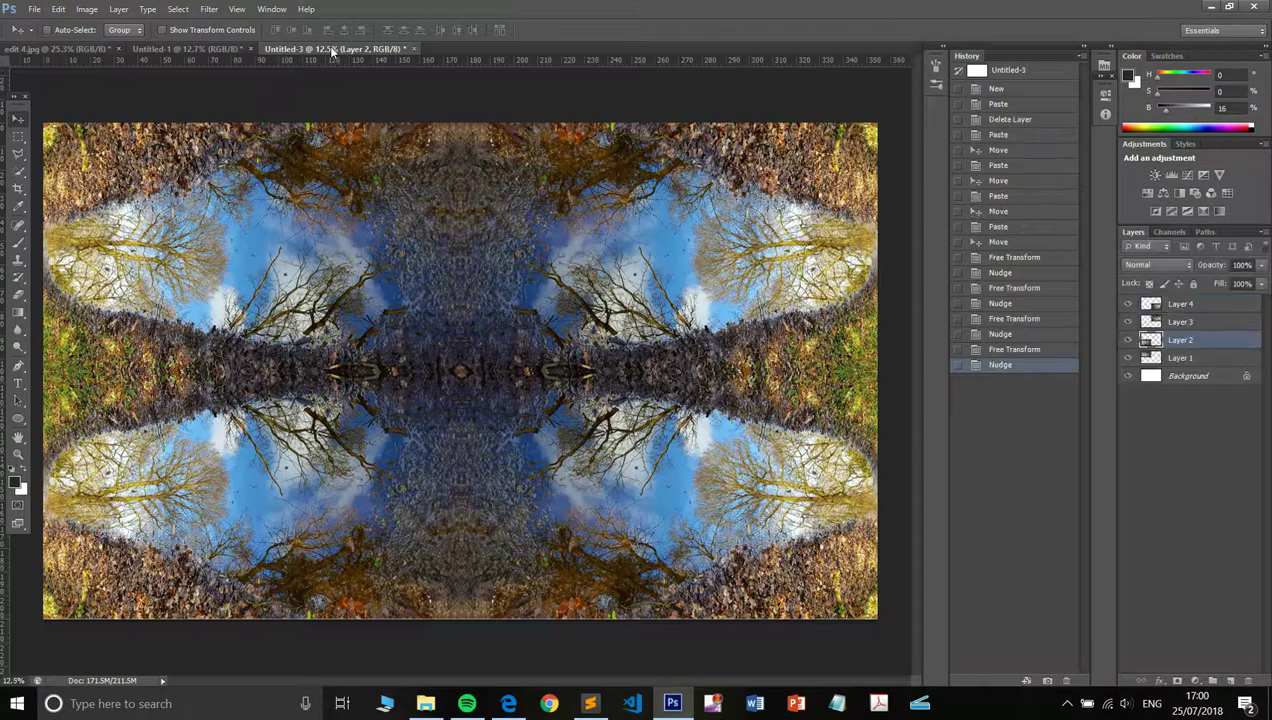
click(188, 50)
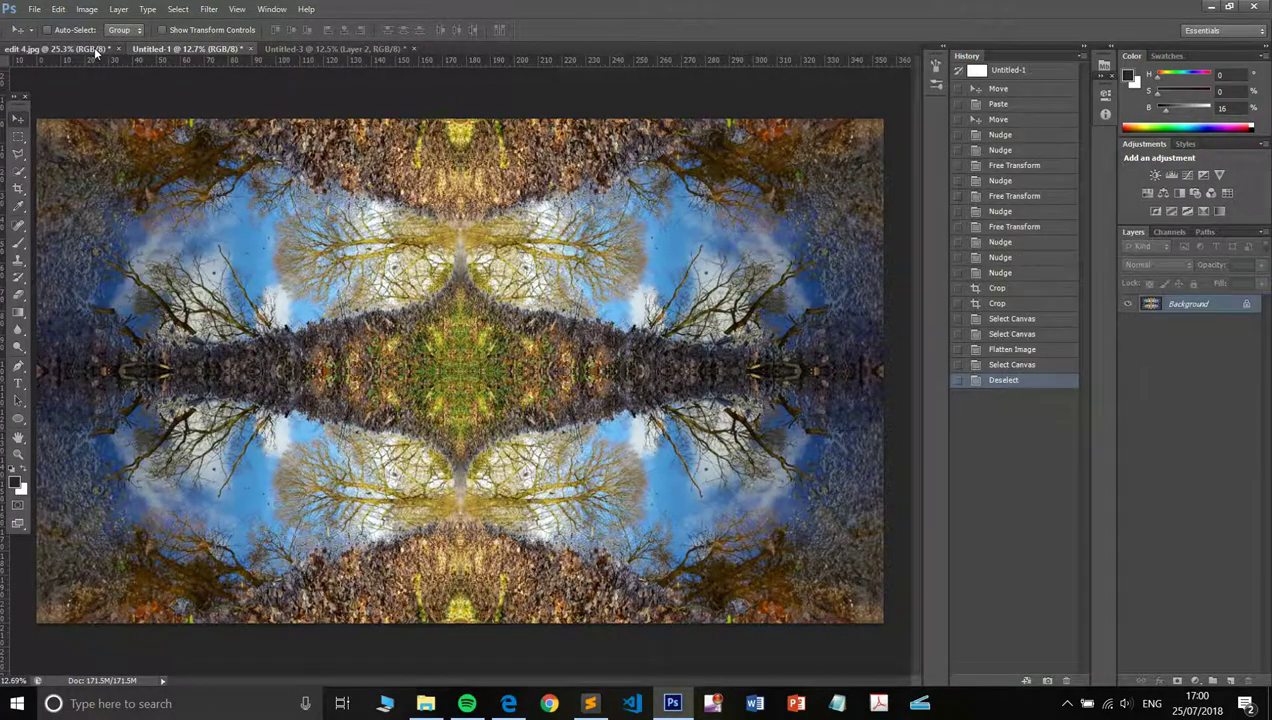
click(96, 50)
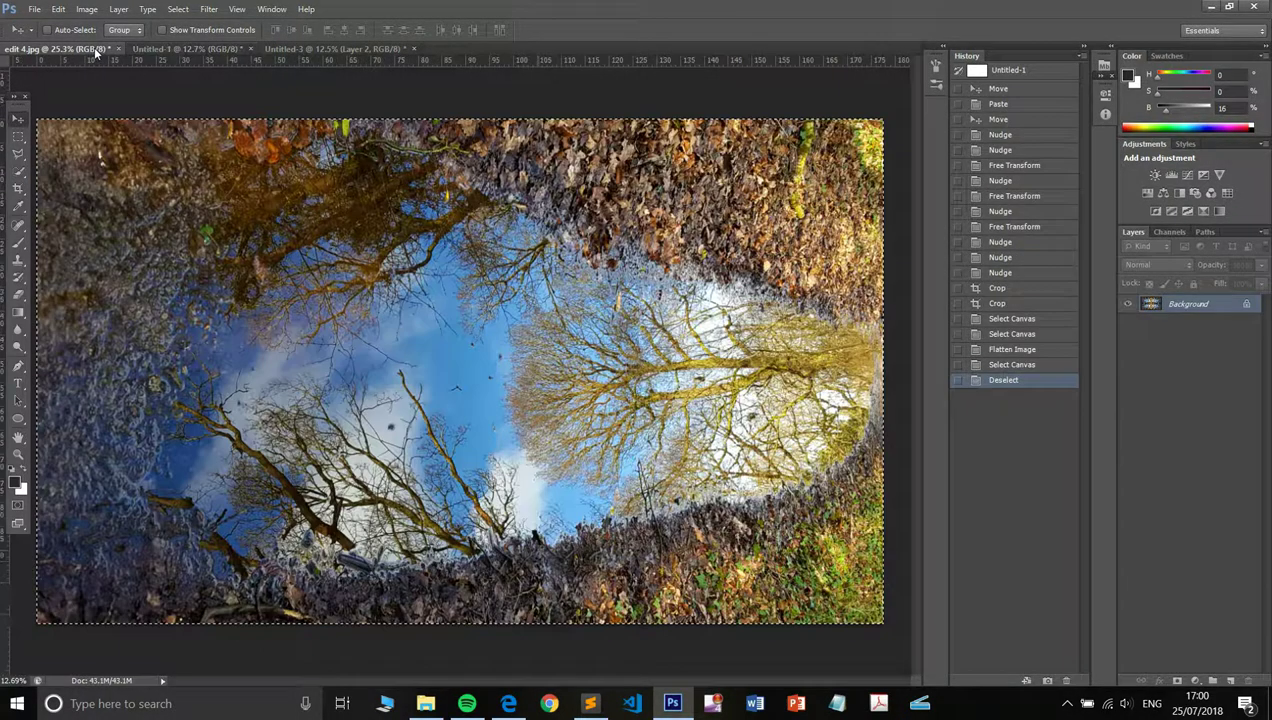
click(508, 703)
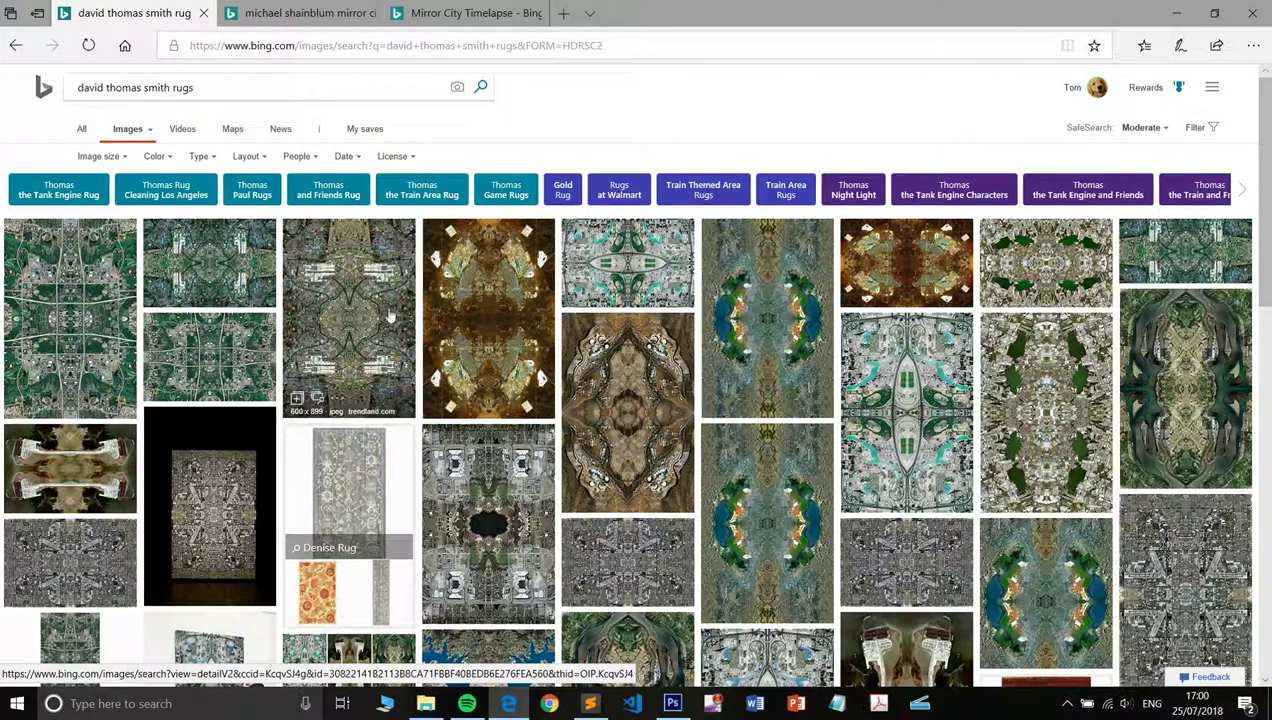
click(93, 289)
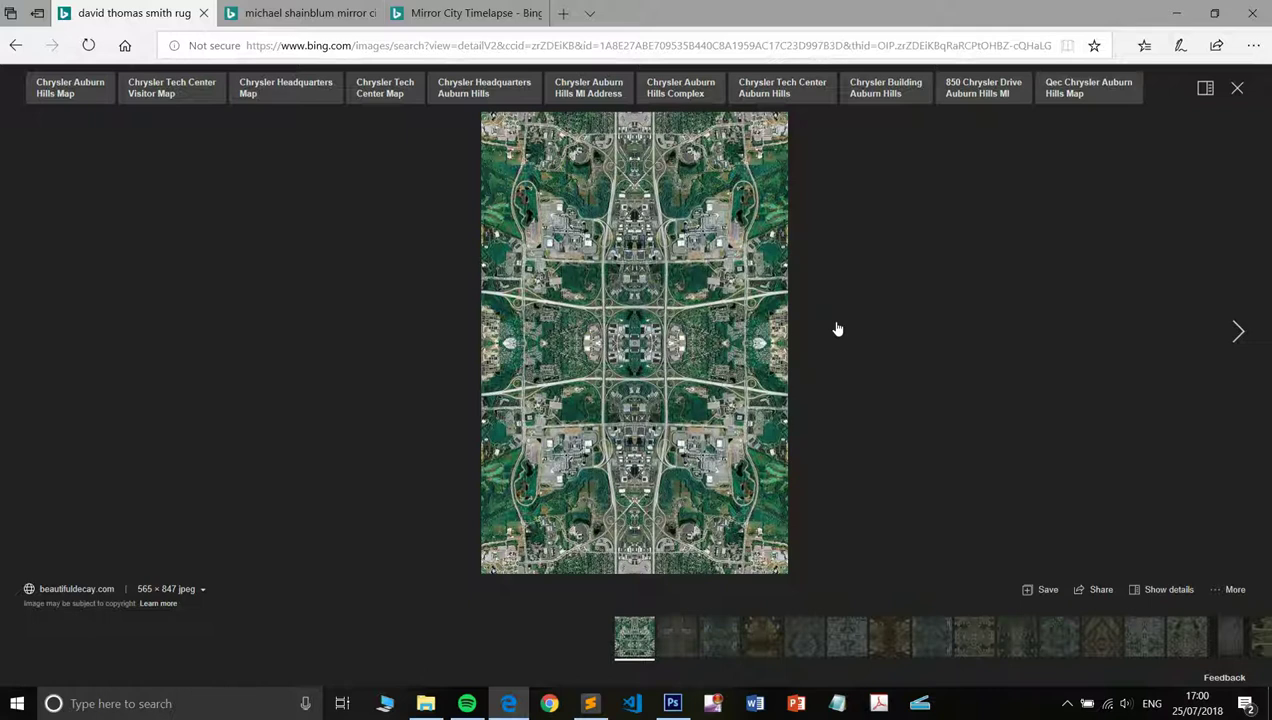
click(1237, 91)
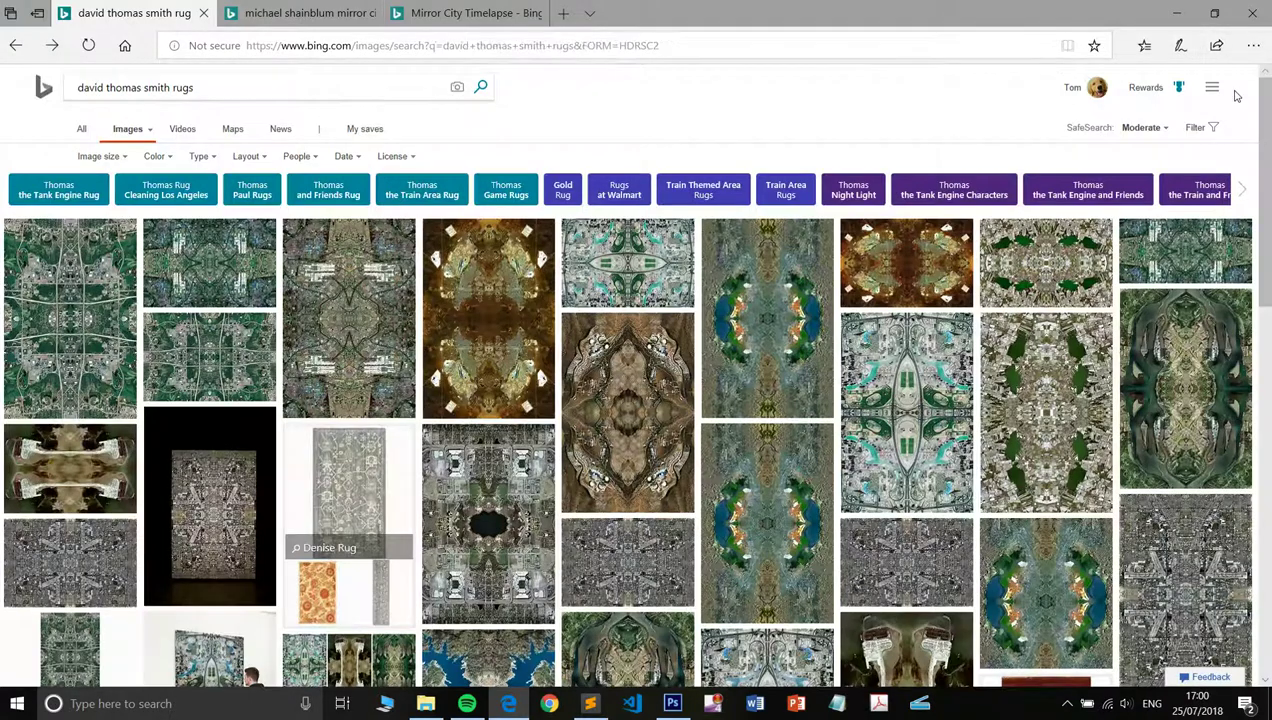
Browse the michael shainblum mirror city image results, then go to the Mirror City Timelapse video page
click(302, 13)
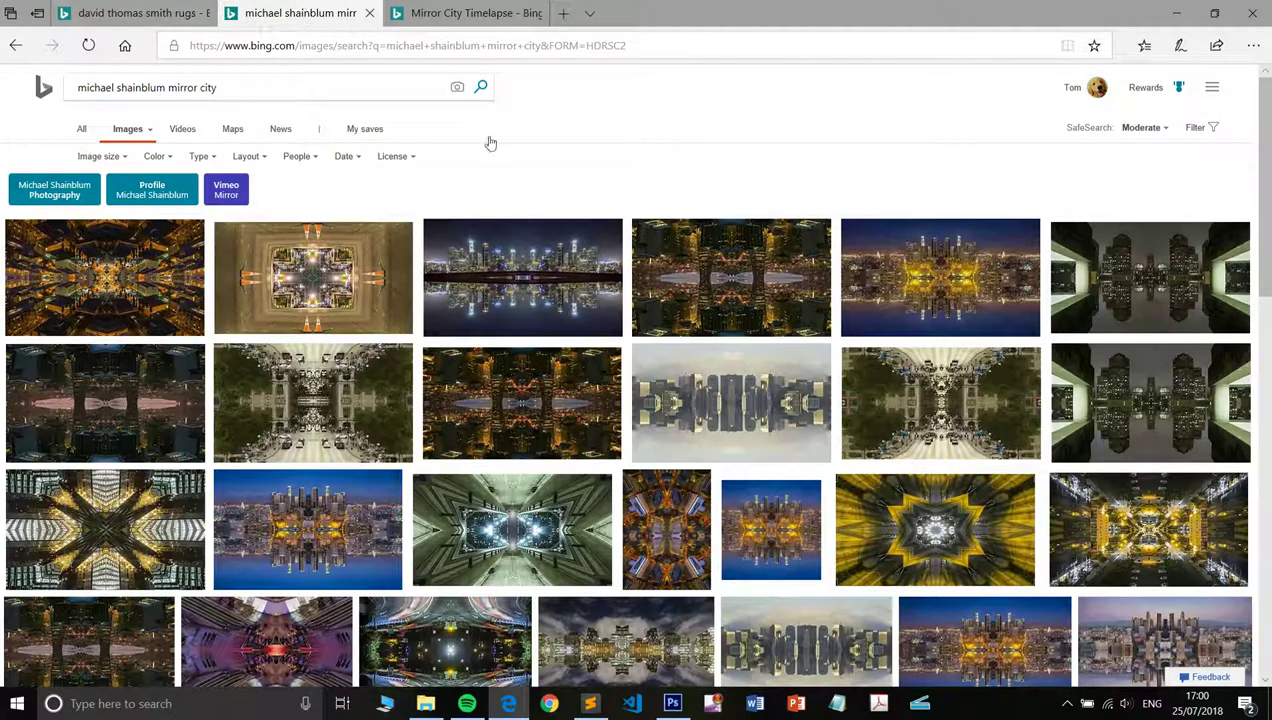
scroll(594, 323, down, 3)
scroll(594, 323, up, 1)
scroll(594, 323, up, 1)
scroll(594, 323, down, 1)
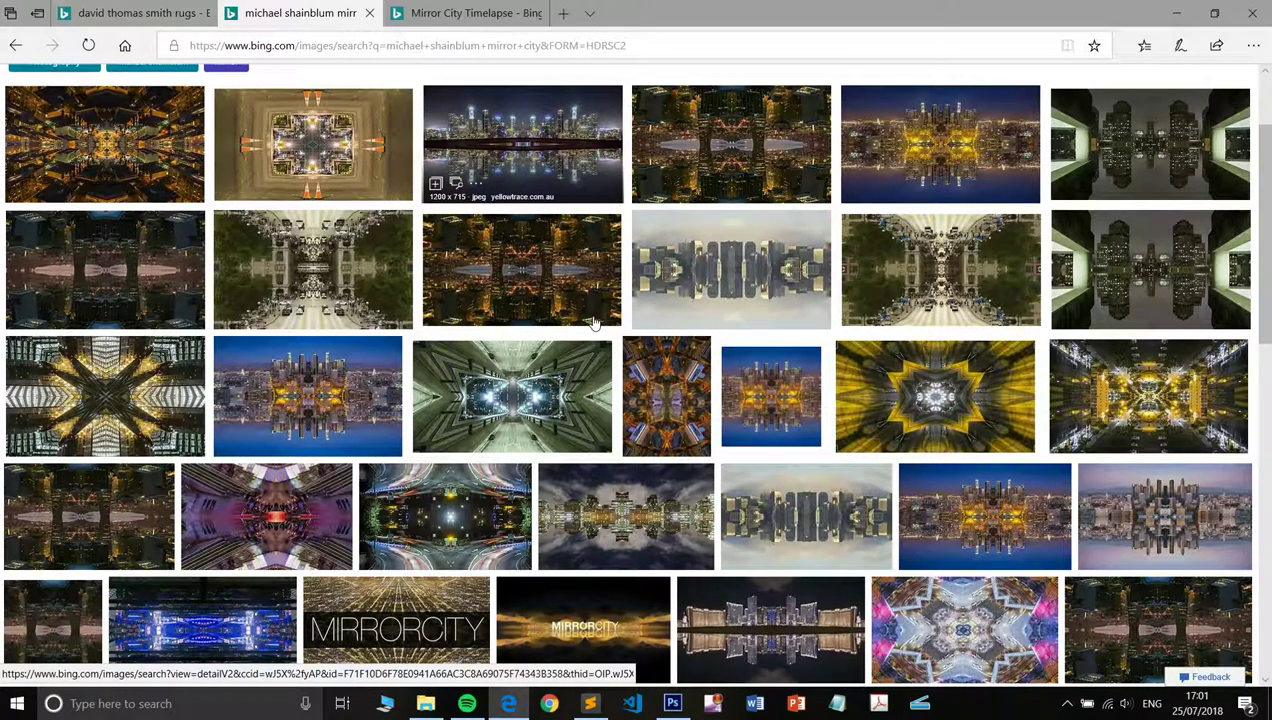
click(461, 11)
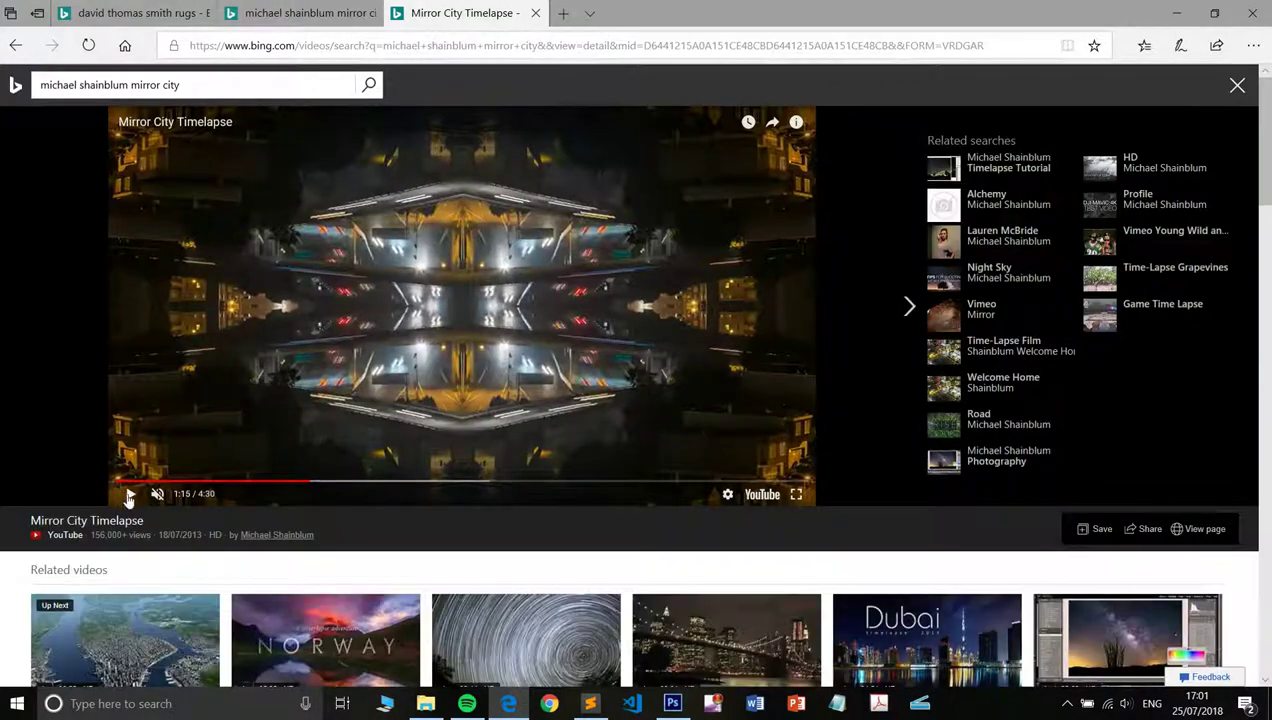
Play the Mirror City Timelapse video, pause it at 1:38, and return to Photoshop
click(130, 494)
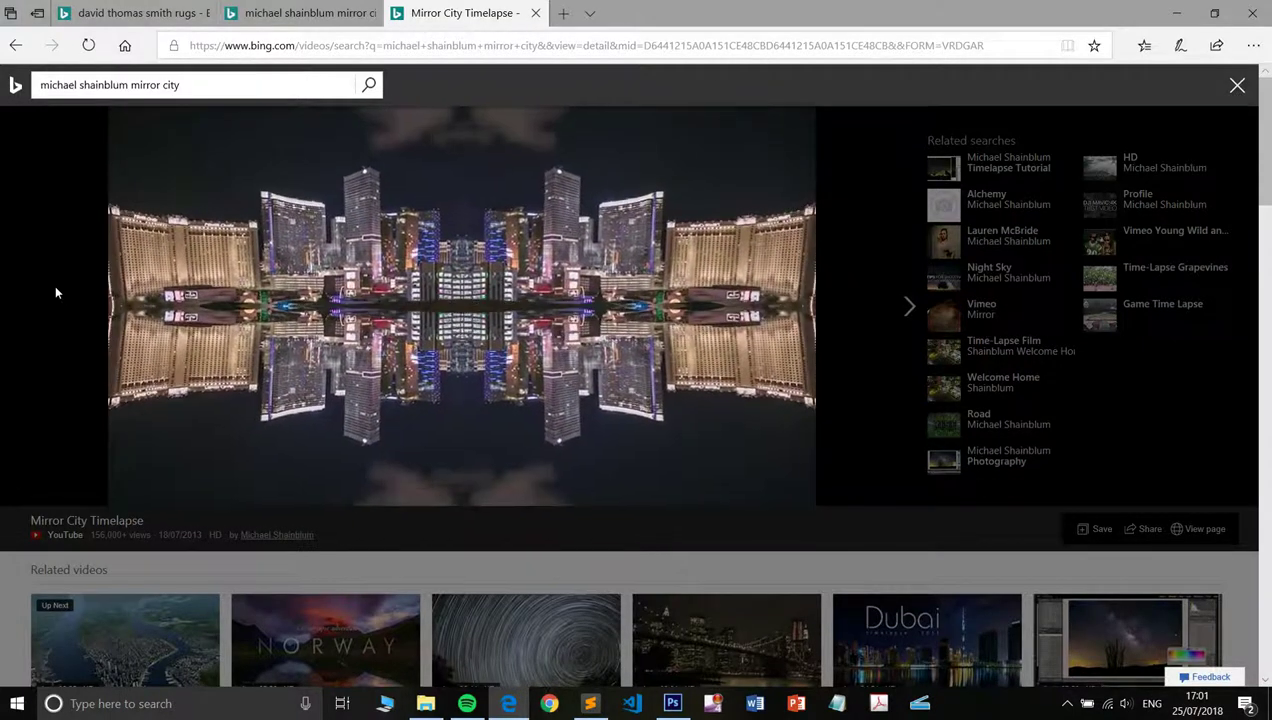
mouse_move(173, 469)
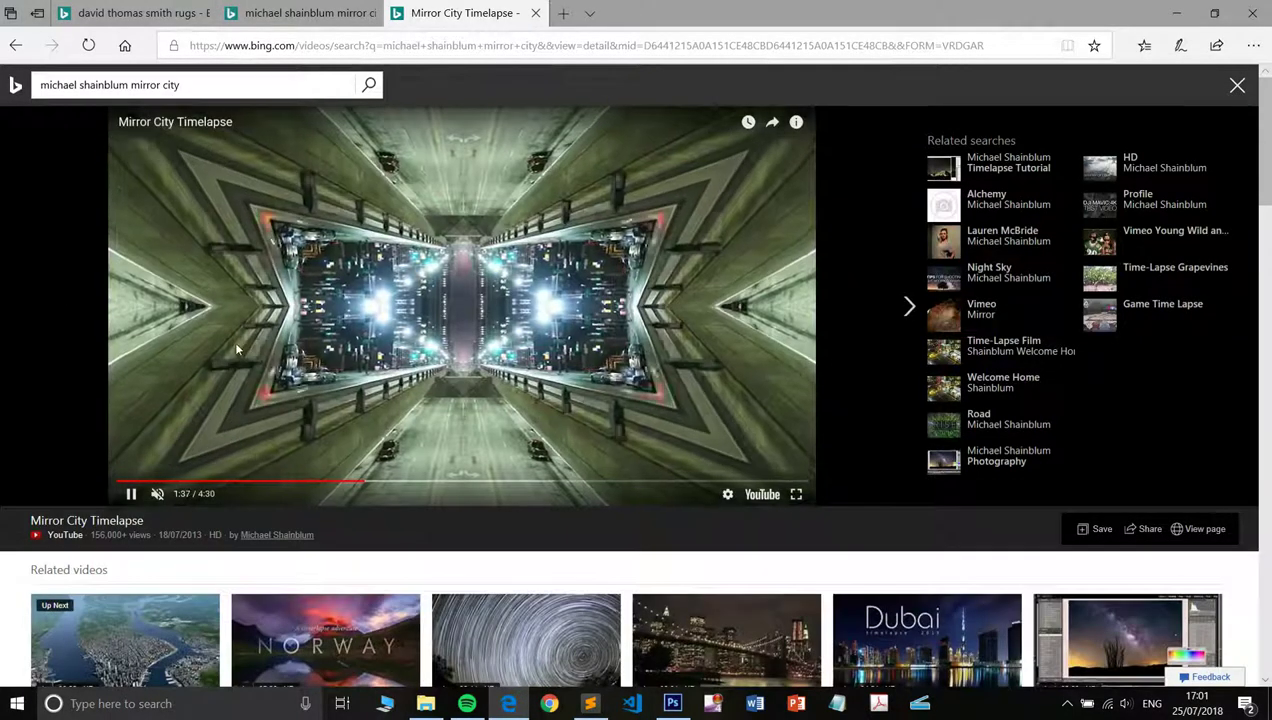
click(130, 493)
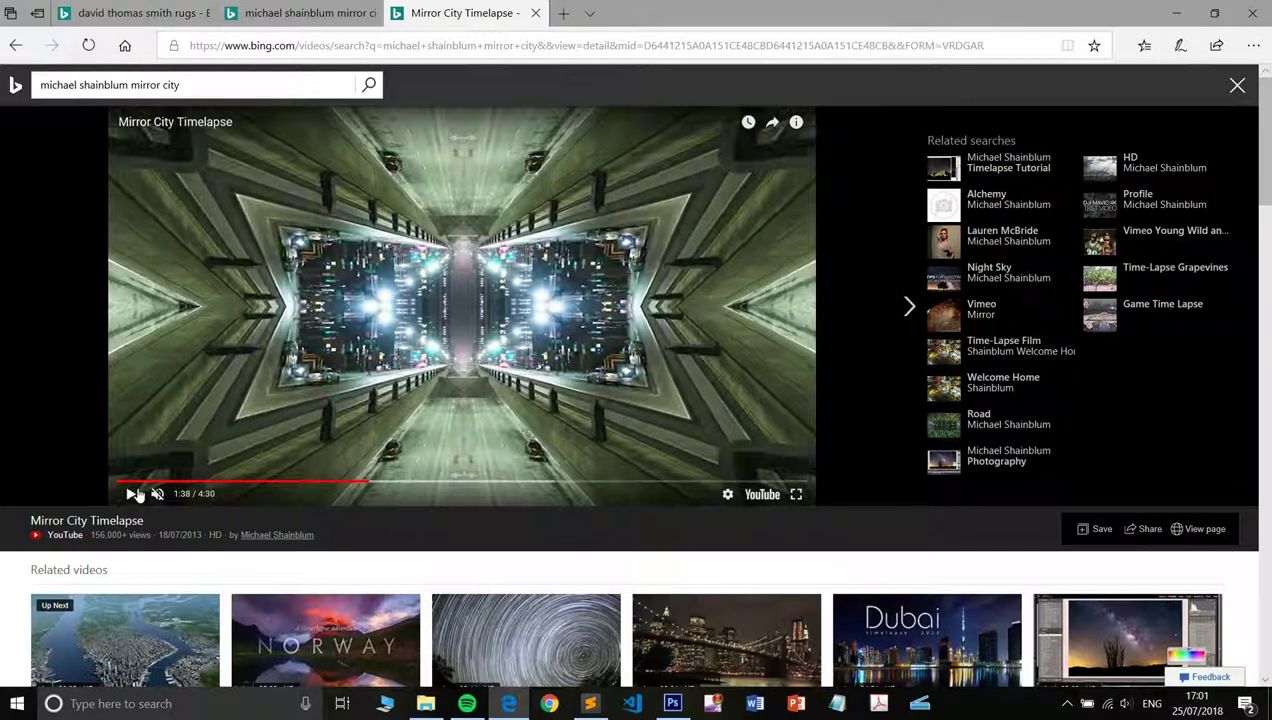
click(672, 703)
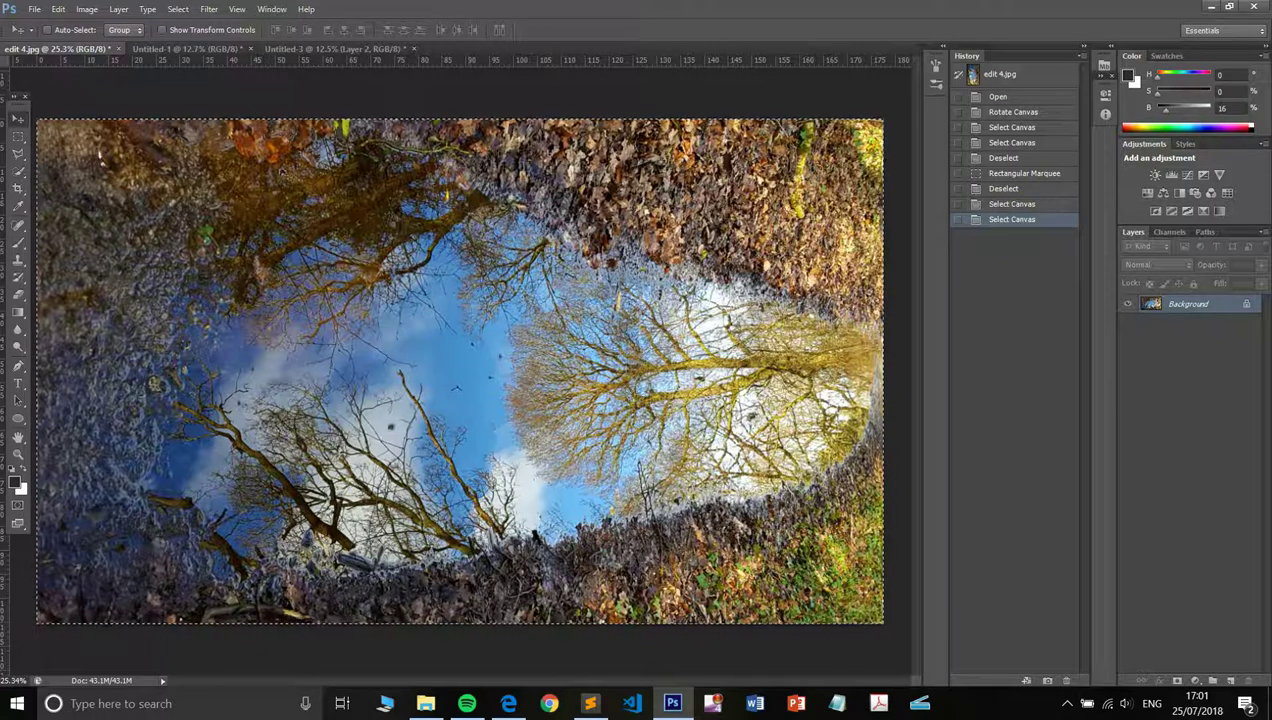
click(87, 9)
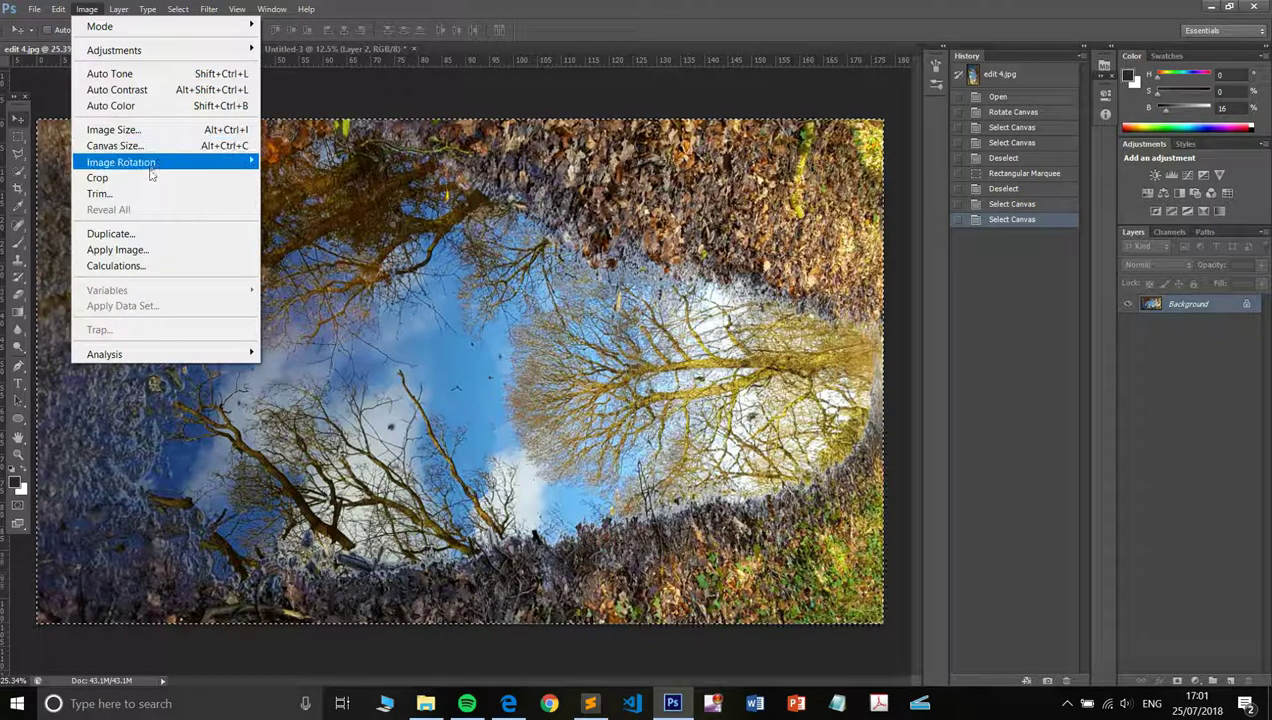
mouse_move(155, 162)
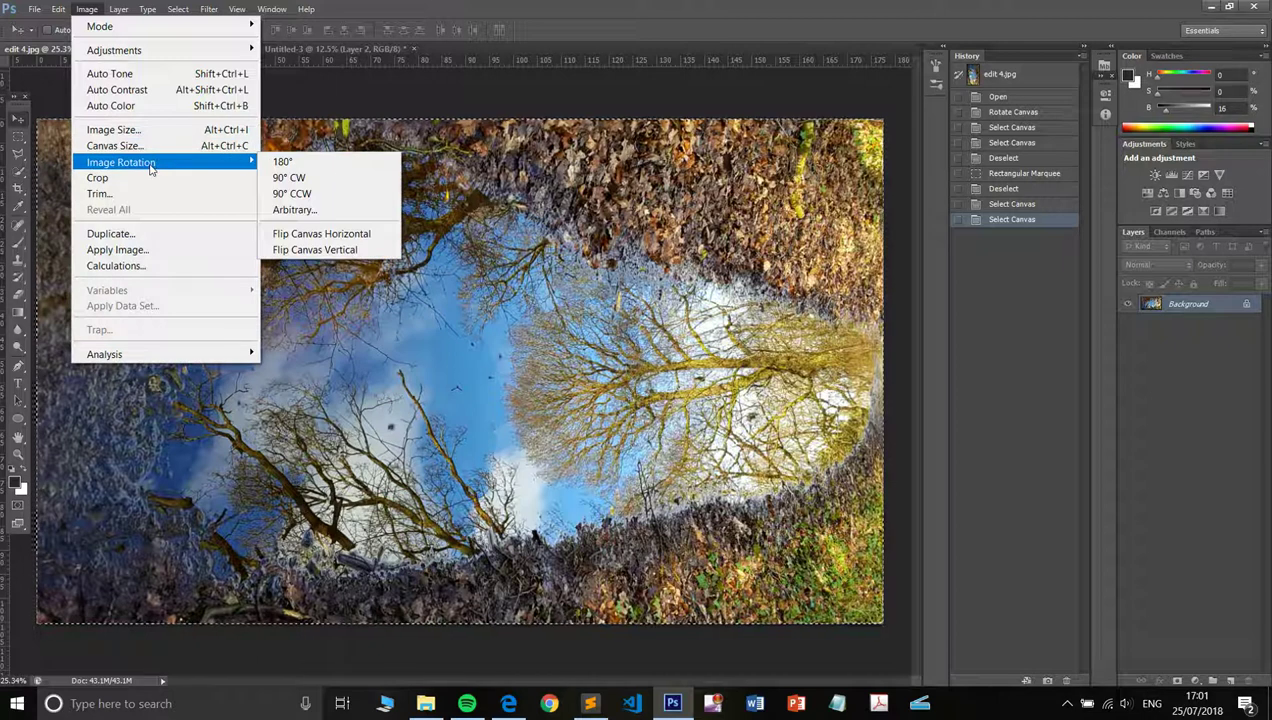
click(319, 167)
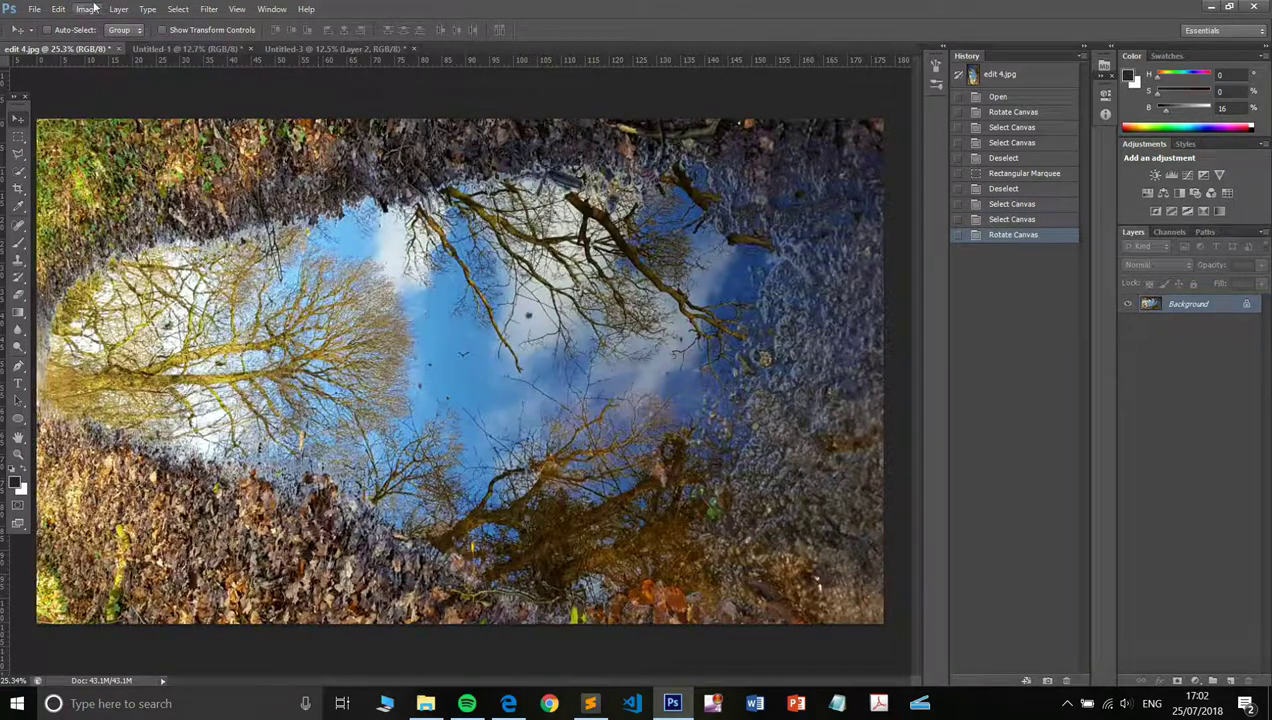
click(87, 9)
mouse_move(158, 162)
click(304, 194)
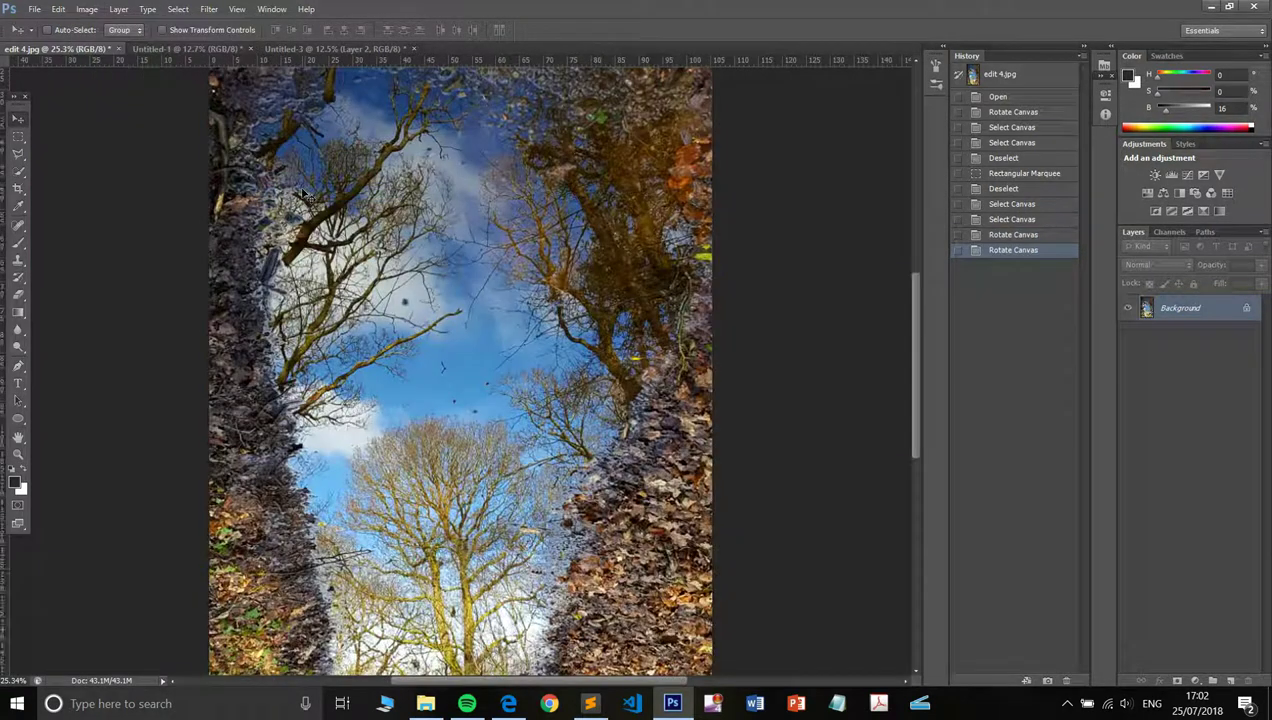
click(87, 9)
mouse_move(205, 165)
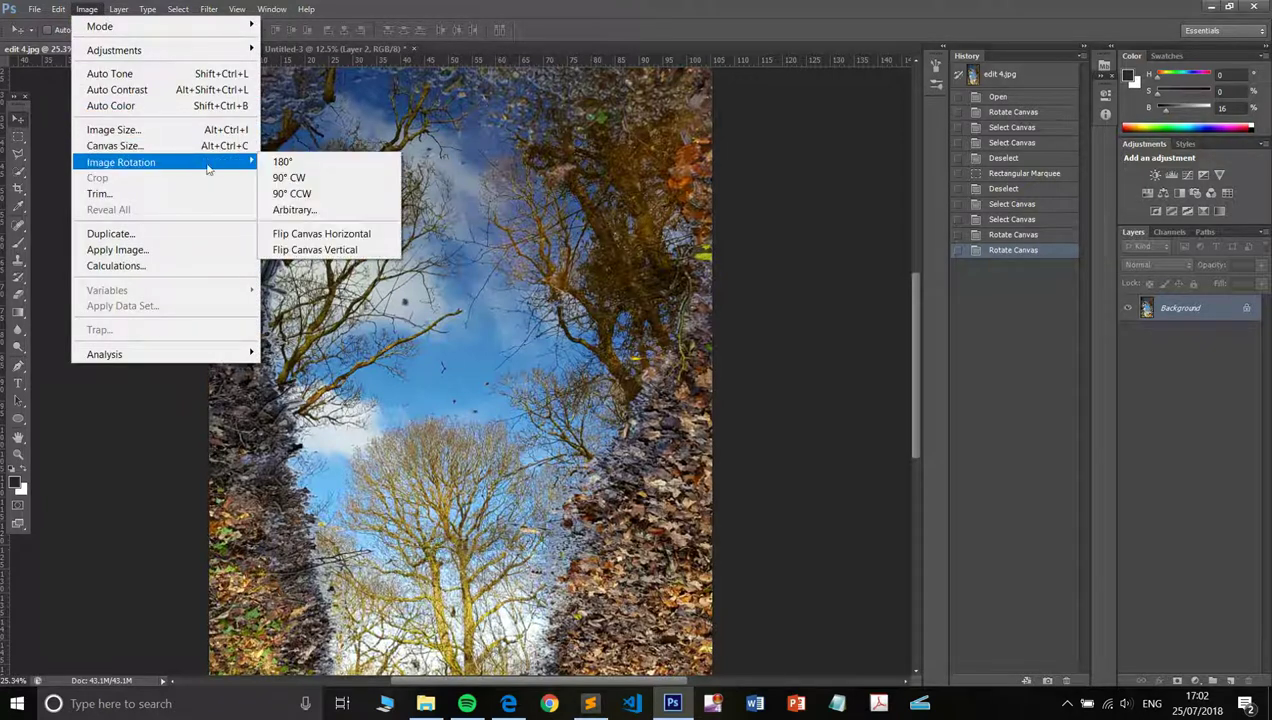
click(306, 196)
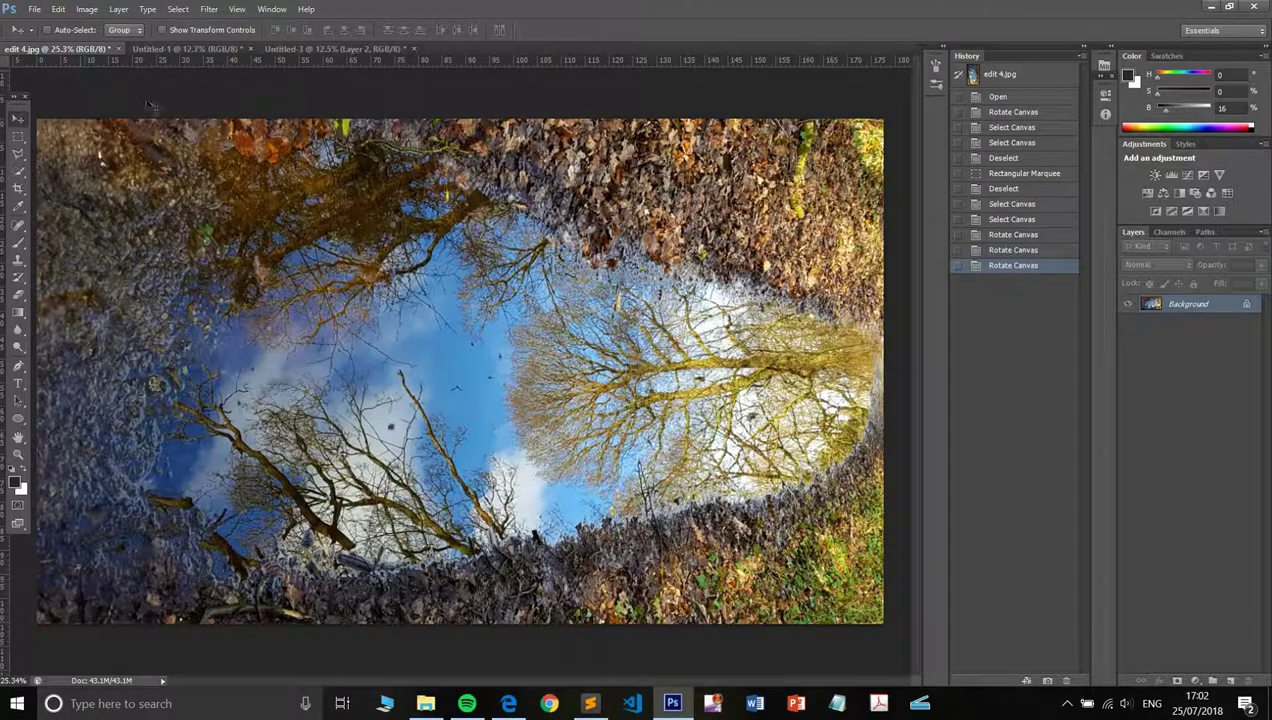
Select the entire rotated puddle photo in edit 4.jpg and copy it to the clipboard
click(177, 9)
click(181, 27)
key(ctrl+d)
click(18, 136)
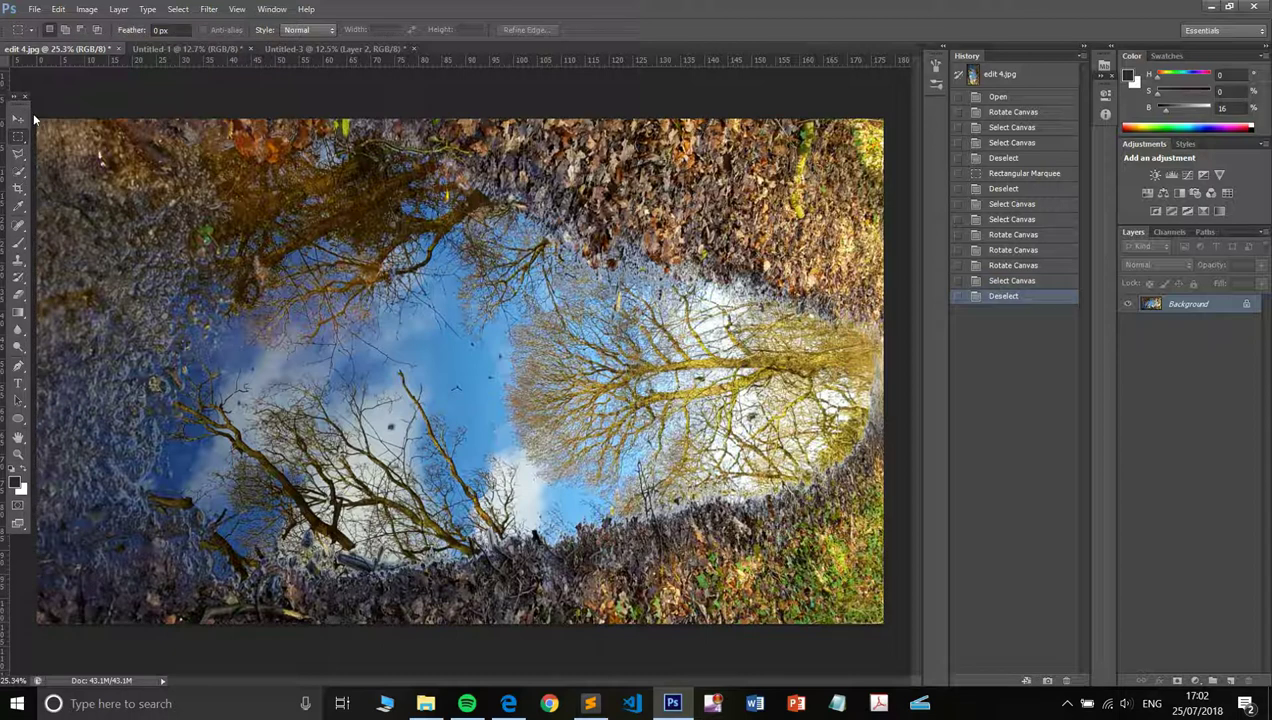
drag(40, 110, 1025, 645)
key(ctrl+d)
key(ctrl+a)
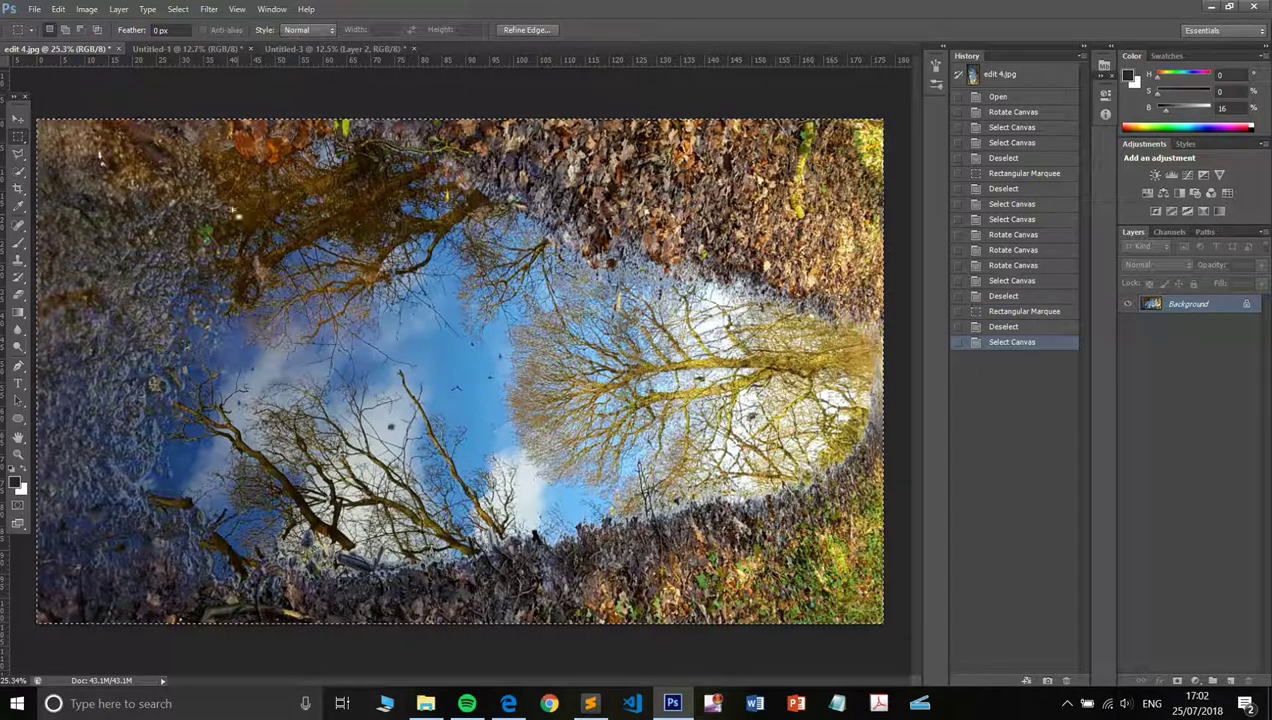
click(58, 9)
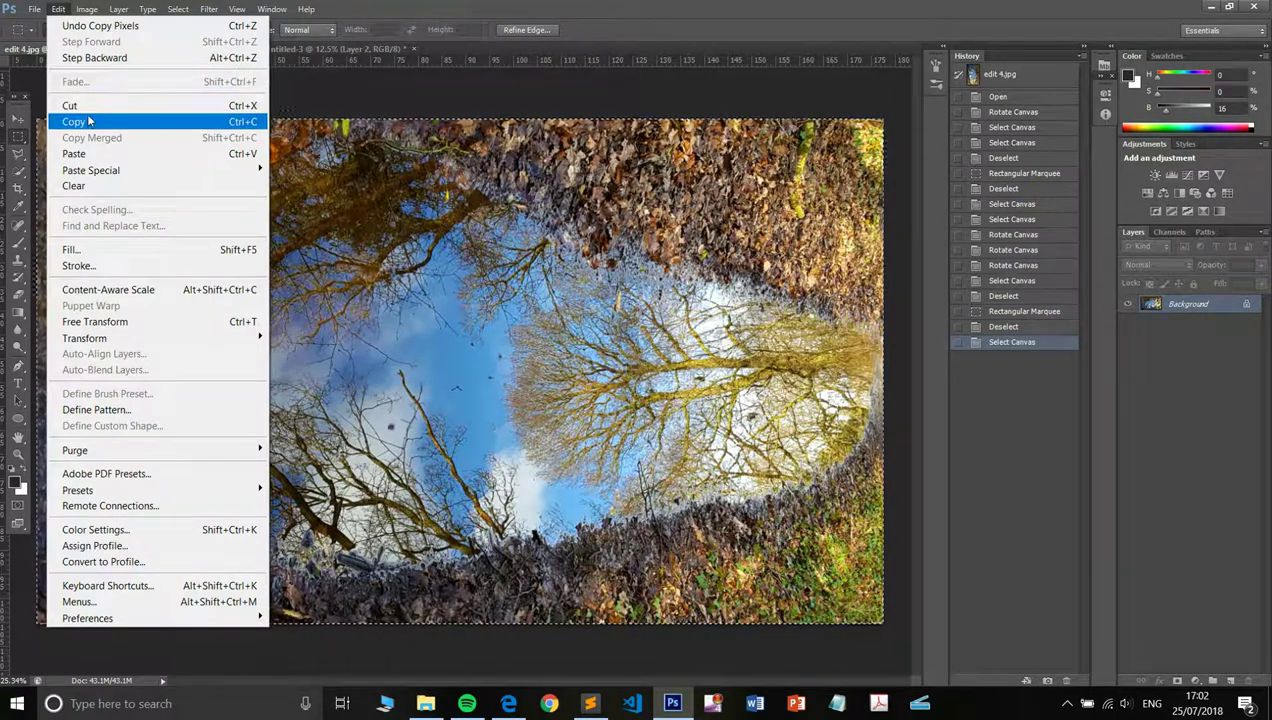
click(89, 121)
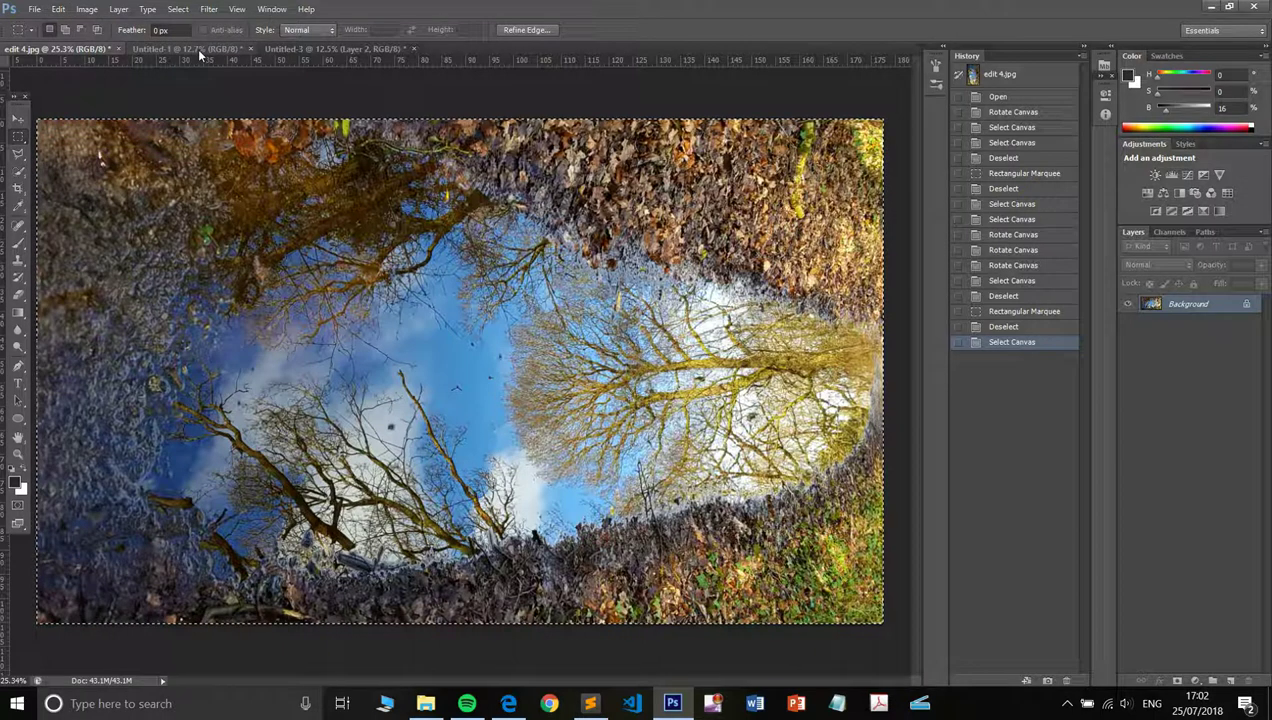
click(34, 9)
Create a new white document 10072 × 5976 pixels, double the copied photo's size
click(49, 26)
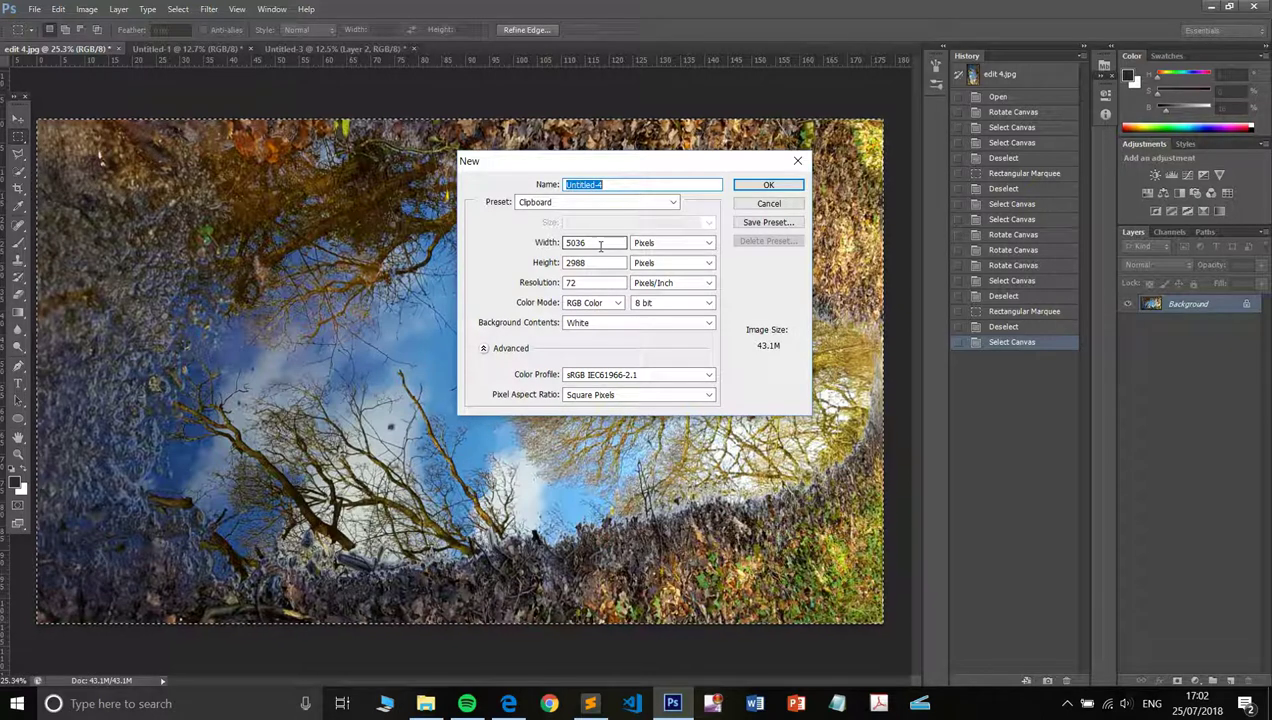
click(596, 245)
click(596, 245)
double_click(596, 245)
text(10072)
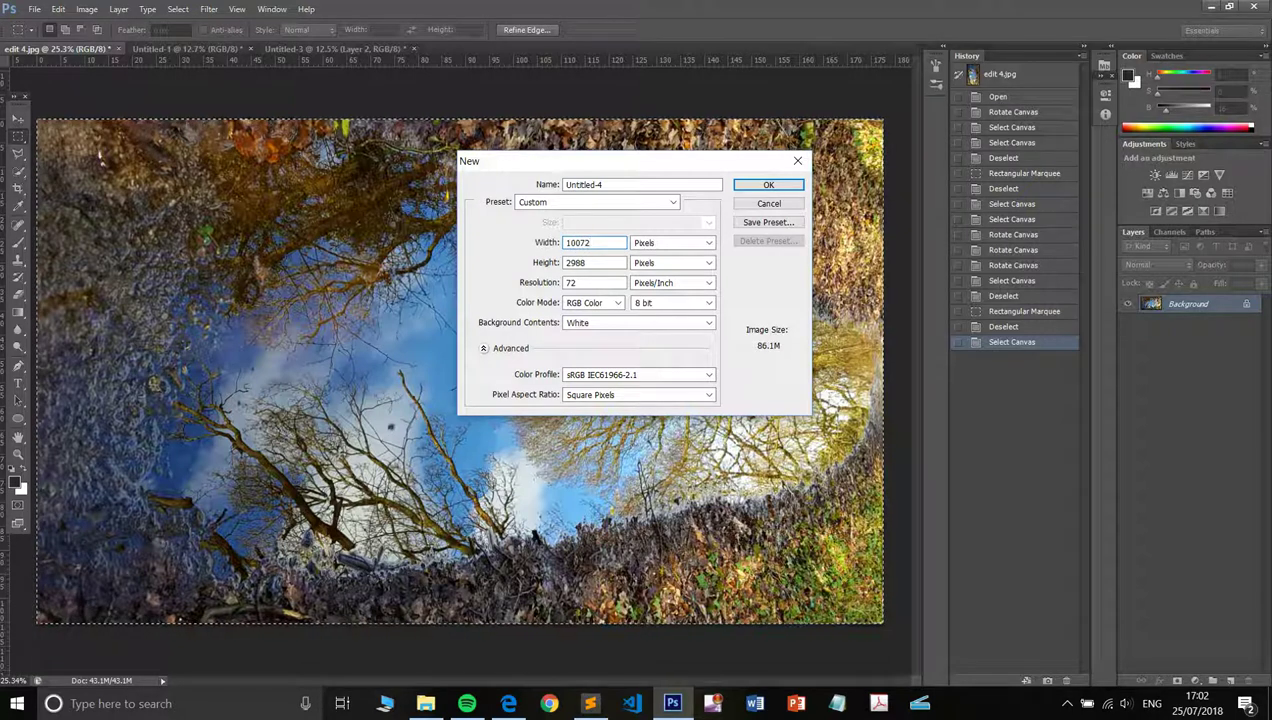
key(Tab)
key(Tab)
text(59)
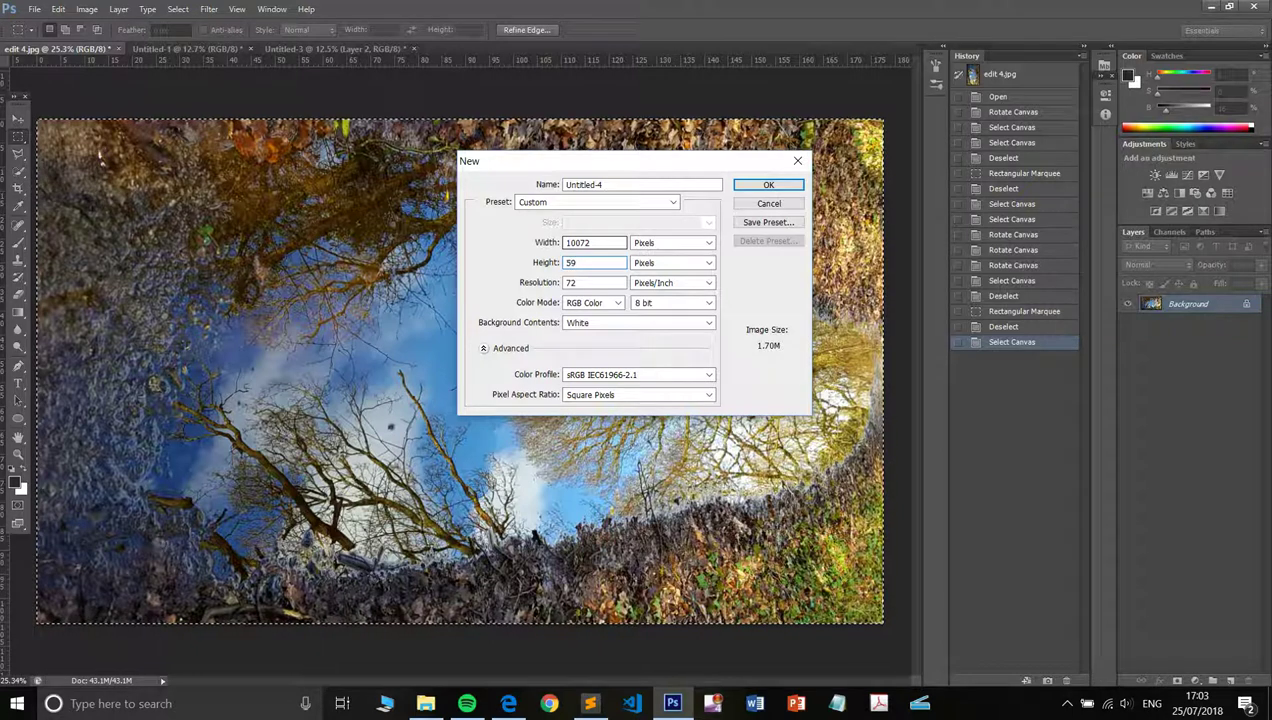
text(7)
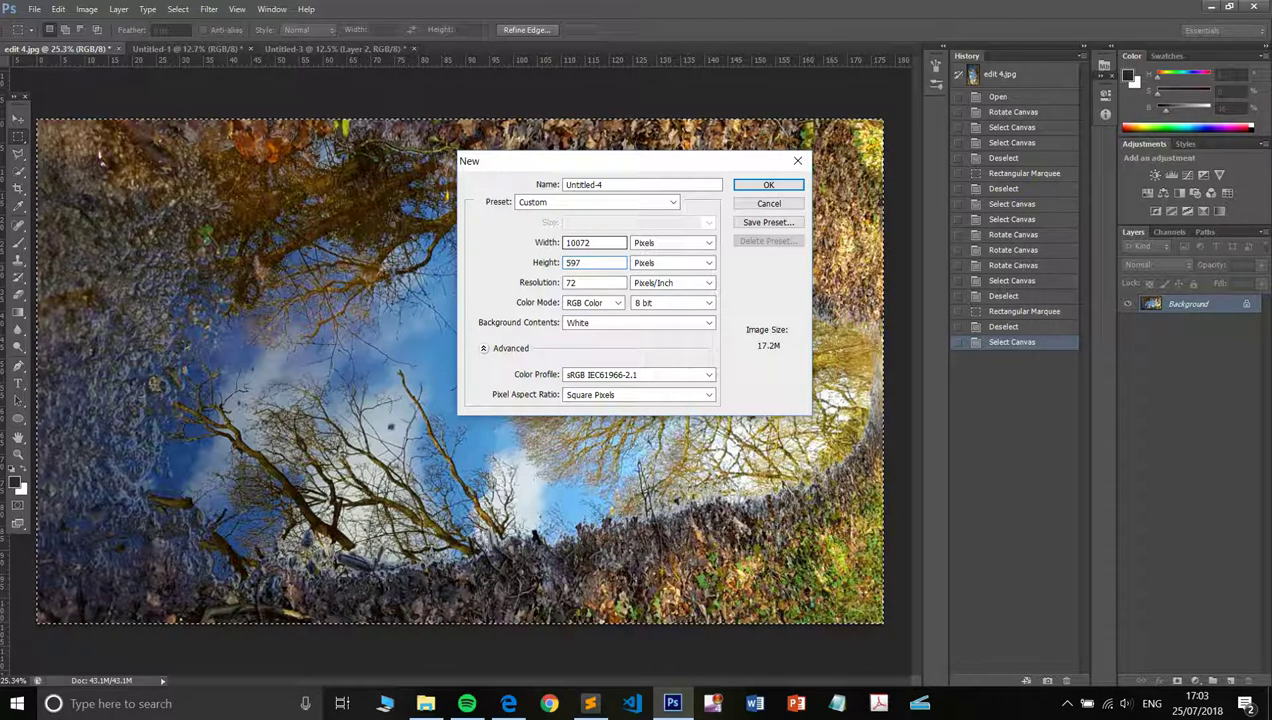
text(6)
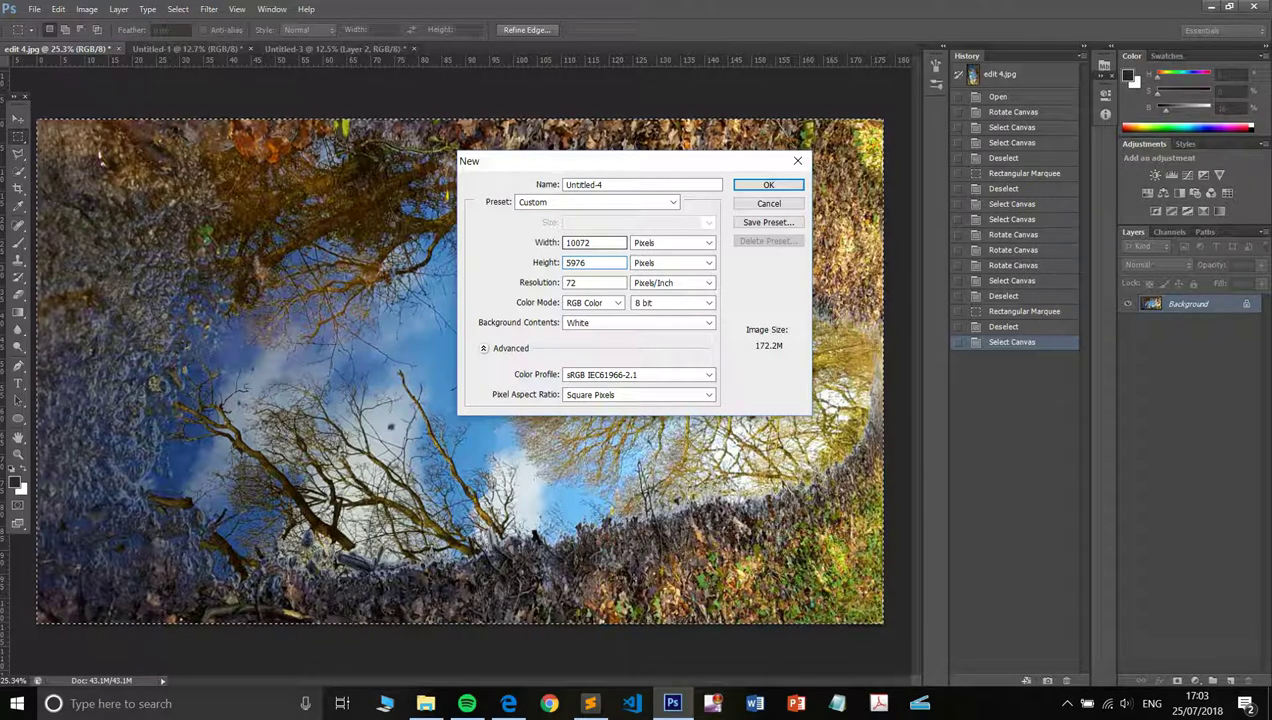
key(Return)
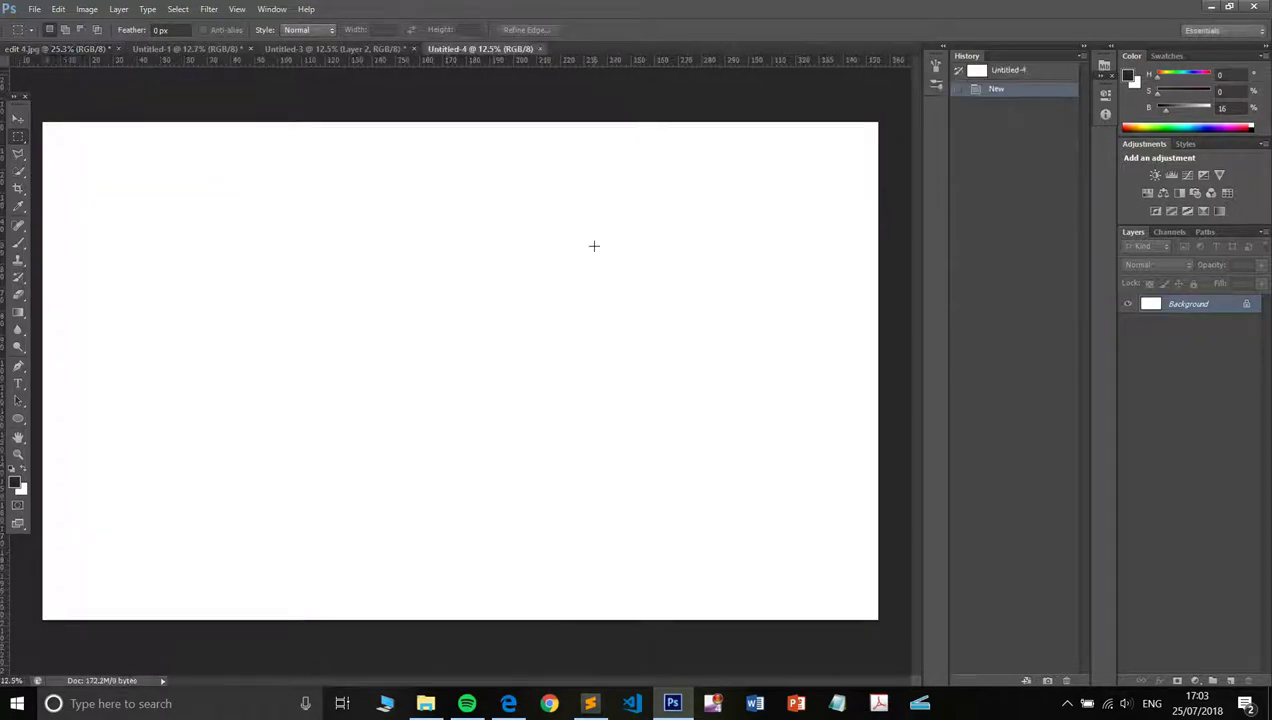
Paste two copies of the puddle image into the top-left and top-right quarters
click(58, 9)
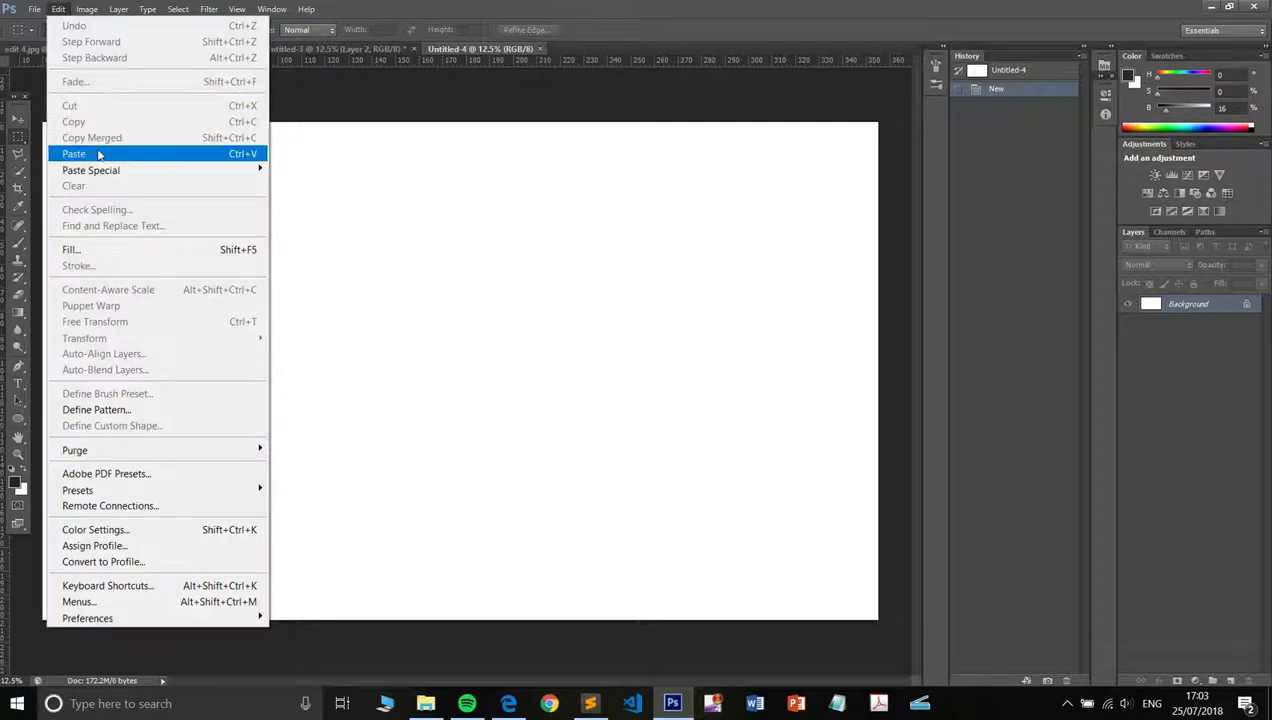
click(98, 153)
key(v)
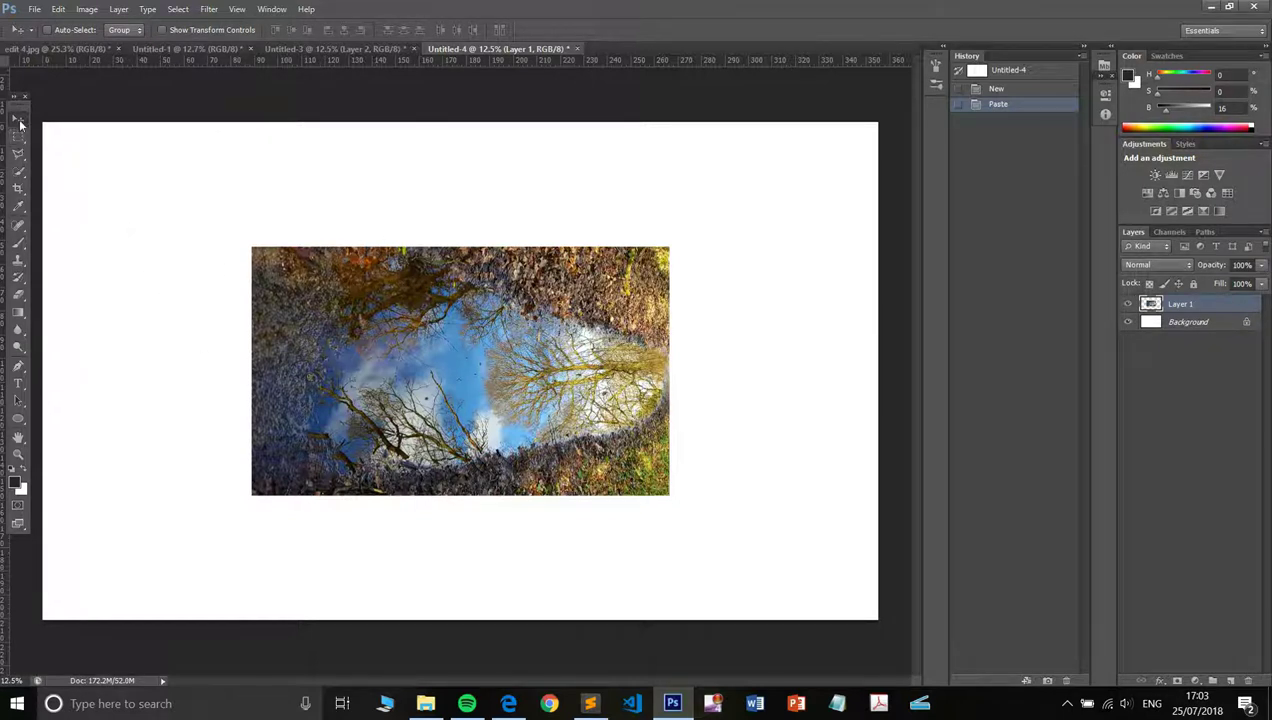
drag(449, 332, 242, 209)
key(ctrl+v)
drag(390, 322, 598, 200)
Paste two more copies into the bottom-left and bottom-right quarters, completing the 2 × 2 grid
key(ctrl+v)
drag(570, 338, 365, 445)
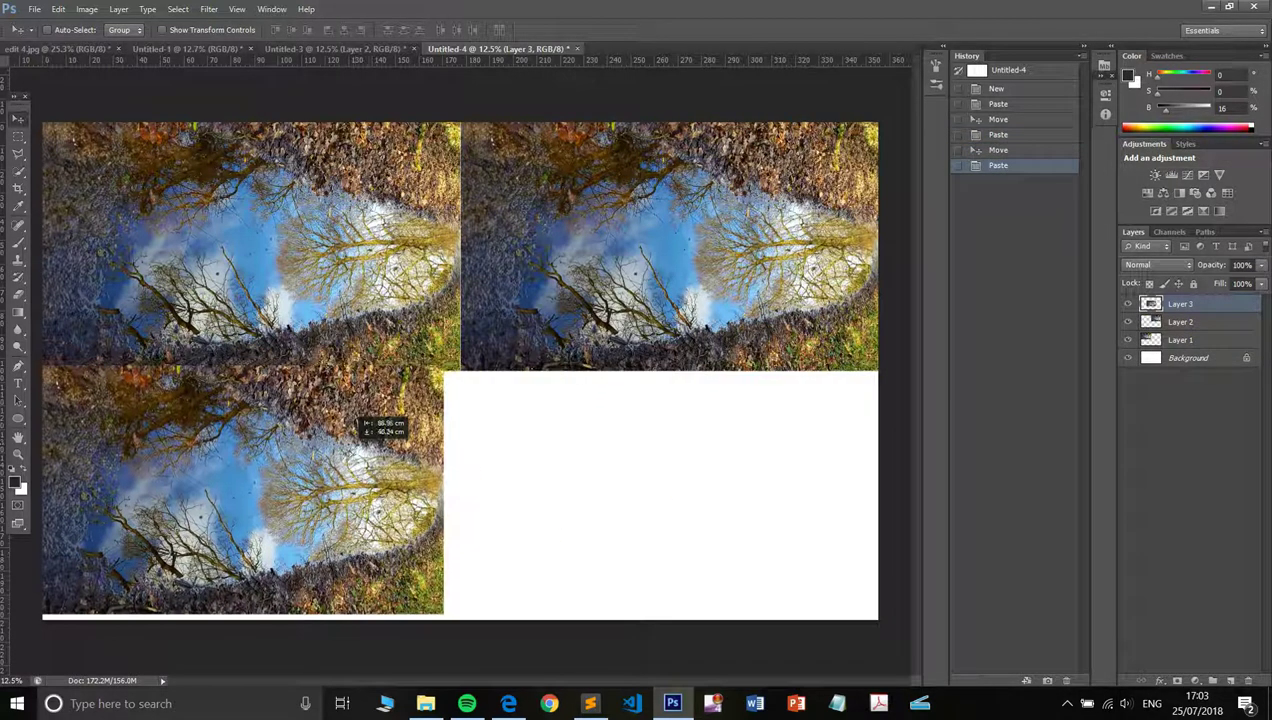
drag(362, 422, 379, 422)
key(ctrl+v)
drag(521, 281, 714, 434)
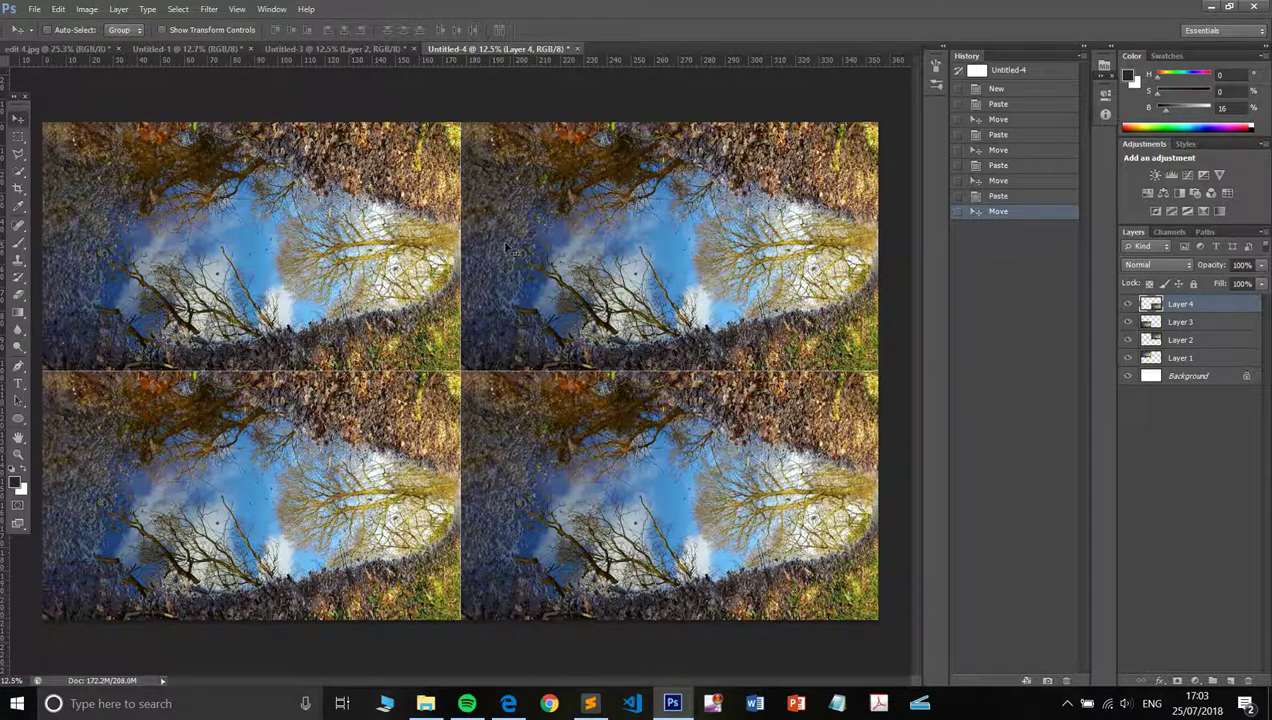
scroll(467, 376, up, 4)
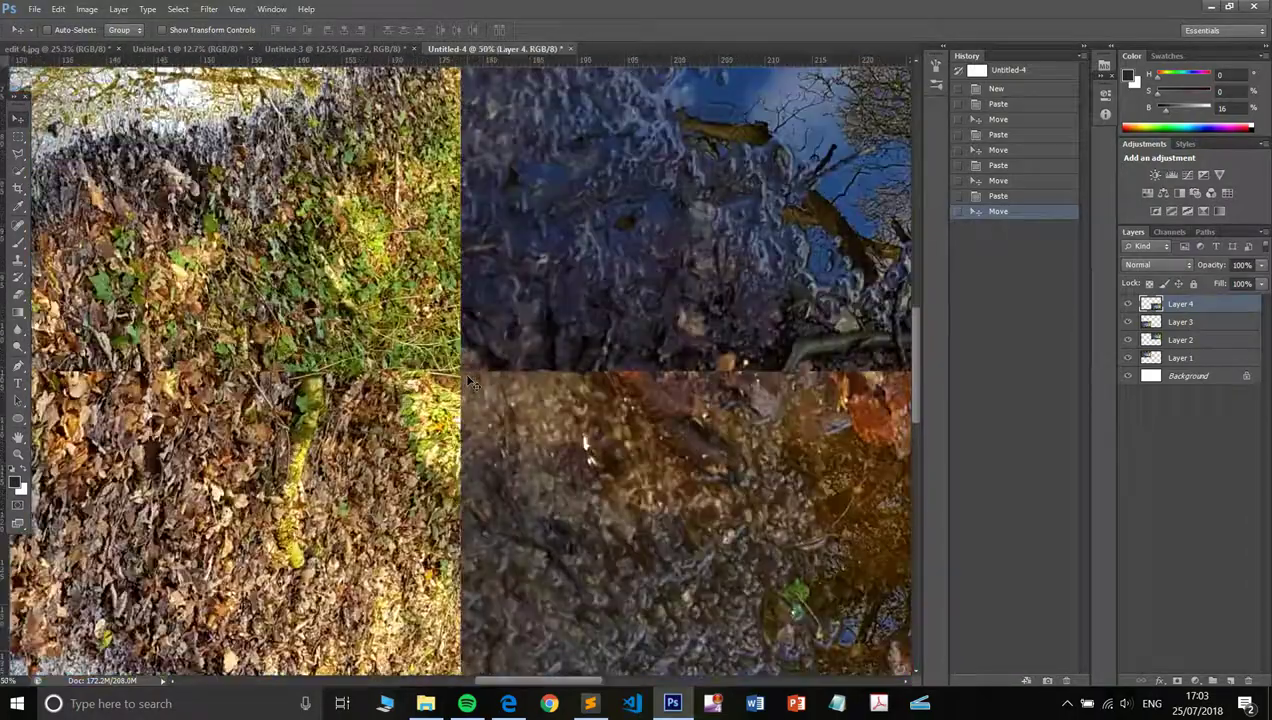
scroll(467, 380, up, 3)
scroll(467, 378, down, 5)
scroll(463, 372, down, 2)
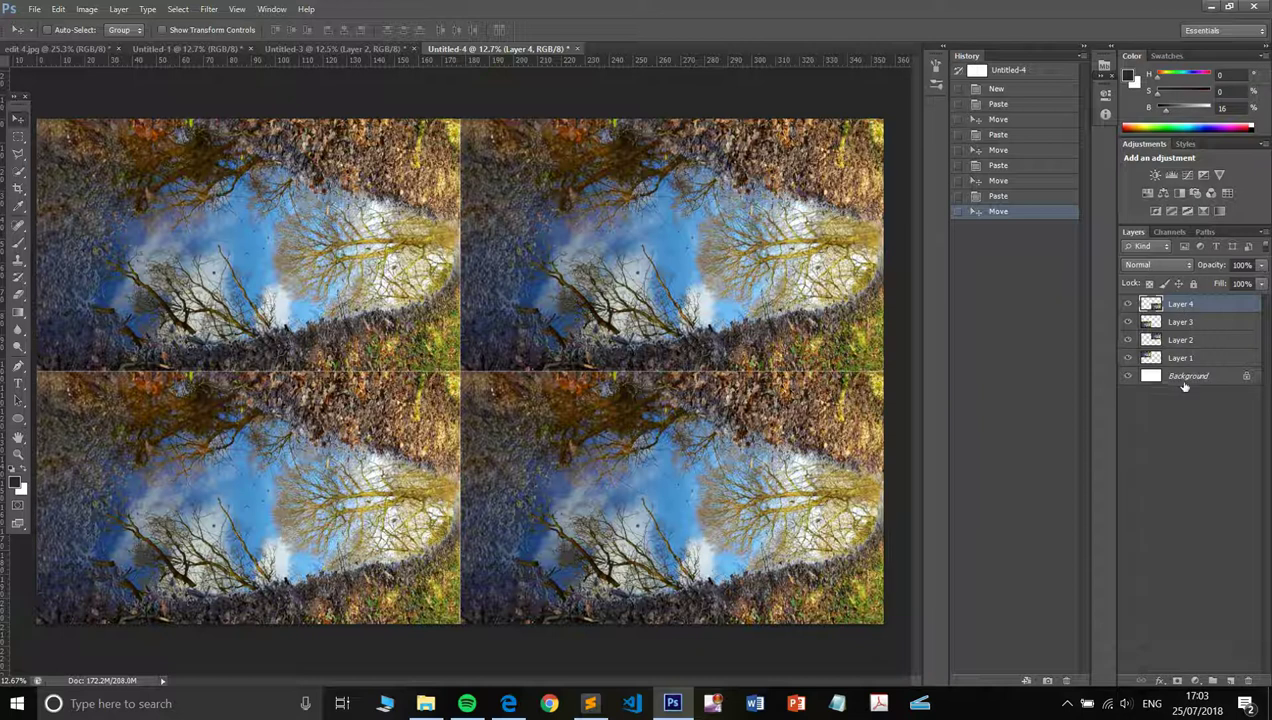
click(176, 47)
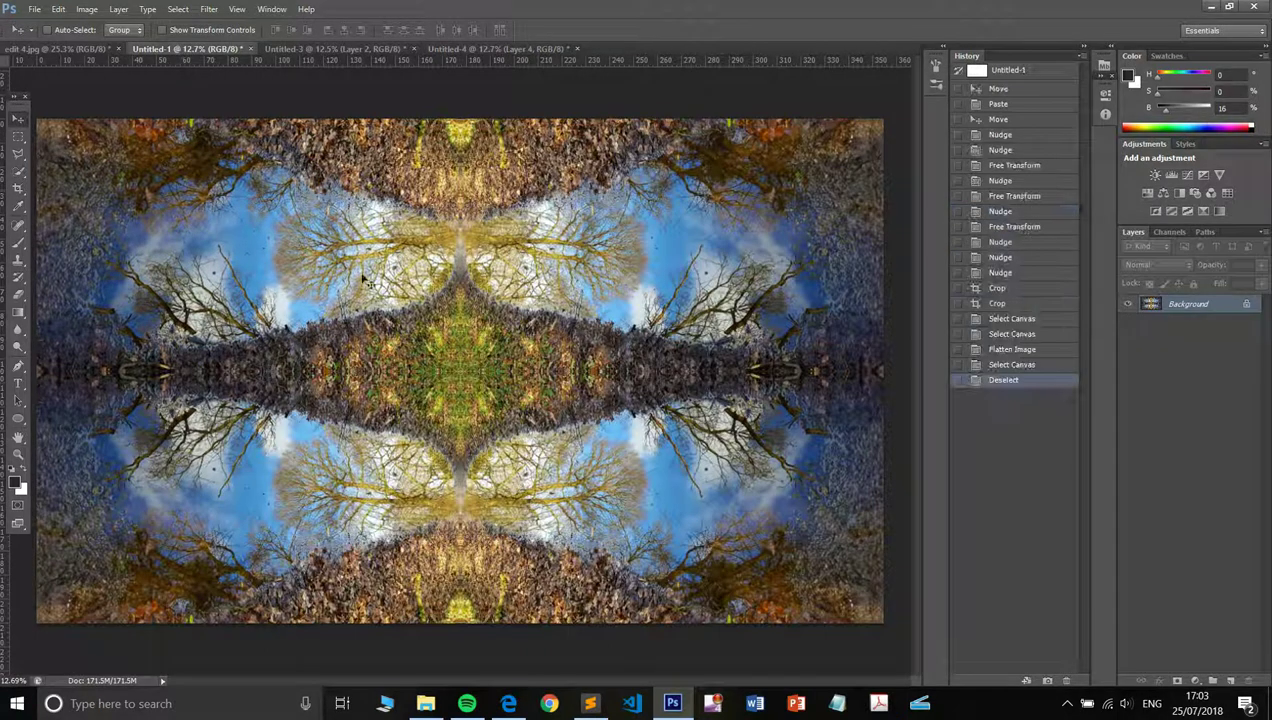
click(362, 47)
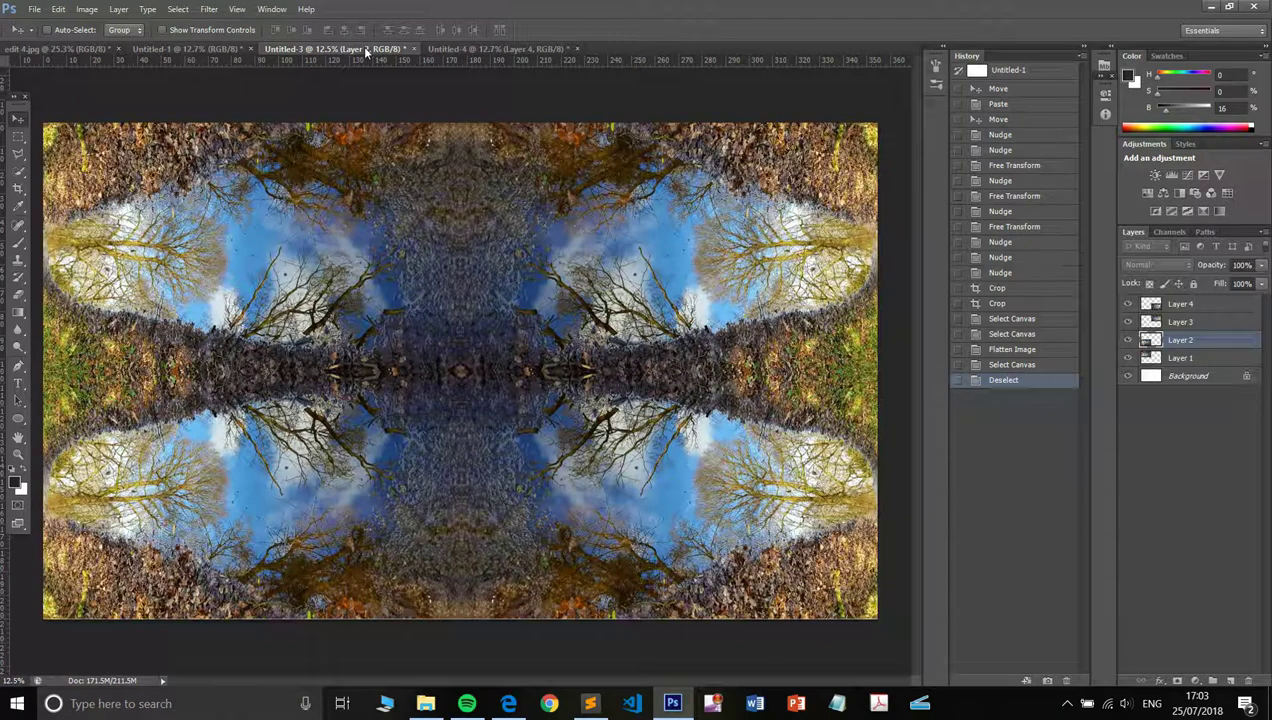
click(503, 50)
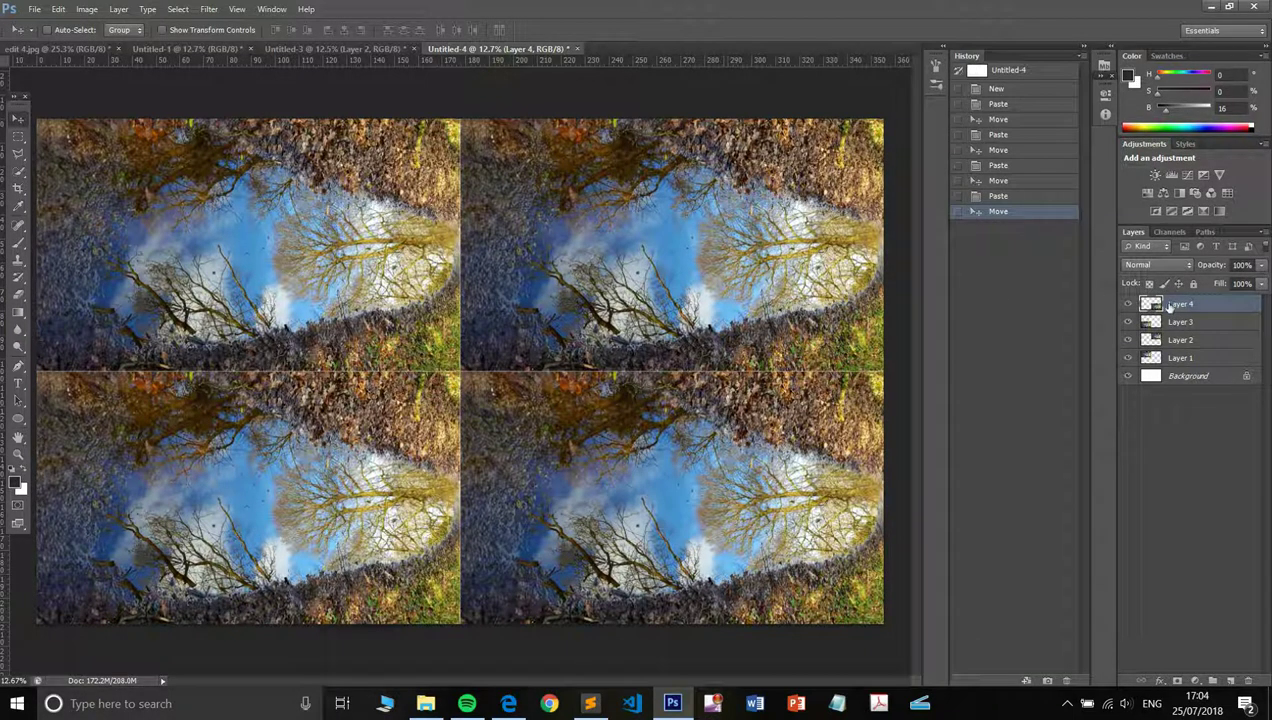
Flip Layer 1, the top-left tile, both horizontally and vertically and keep it in its quarter
click(1167, 362)
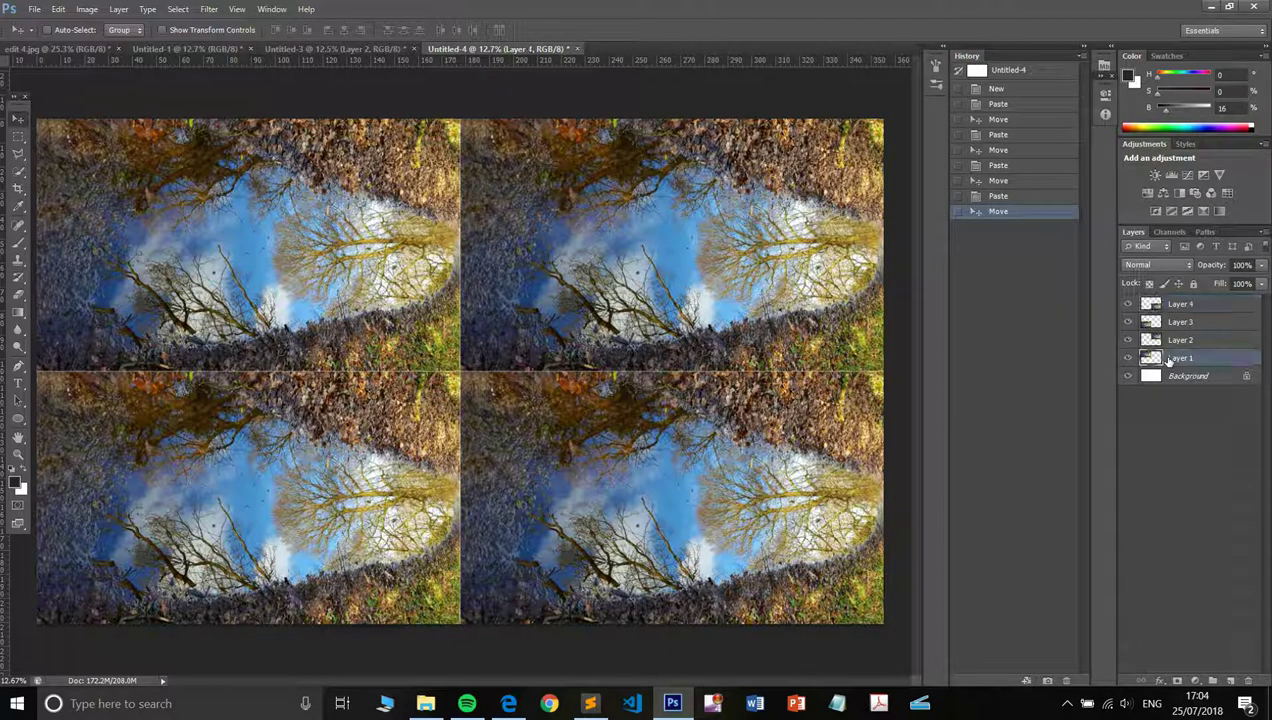
click(163, 30)
drag(36, 120, 884, 622)
drag(810, 564, 385, 313)
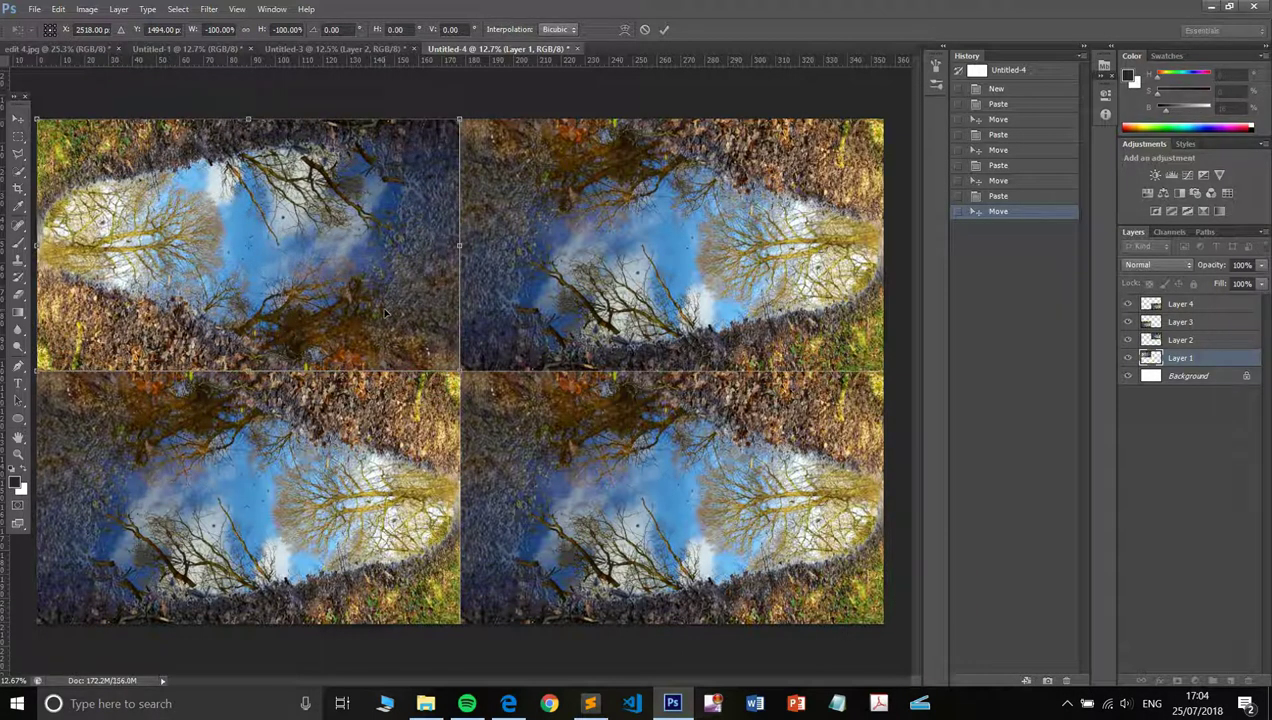
key(Return)
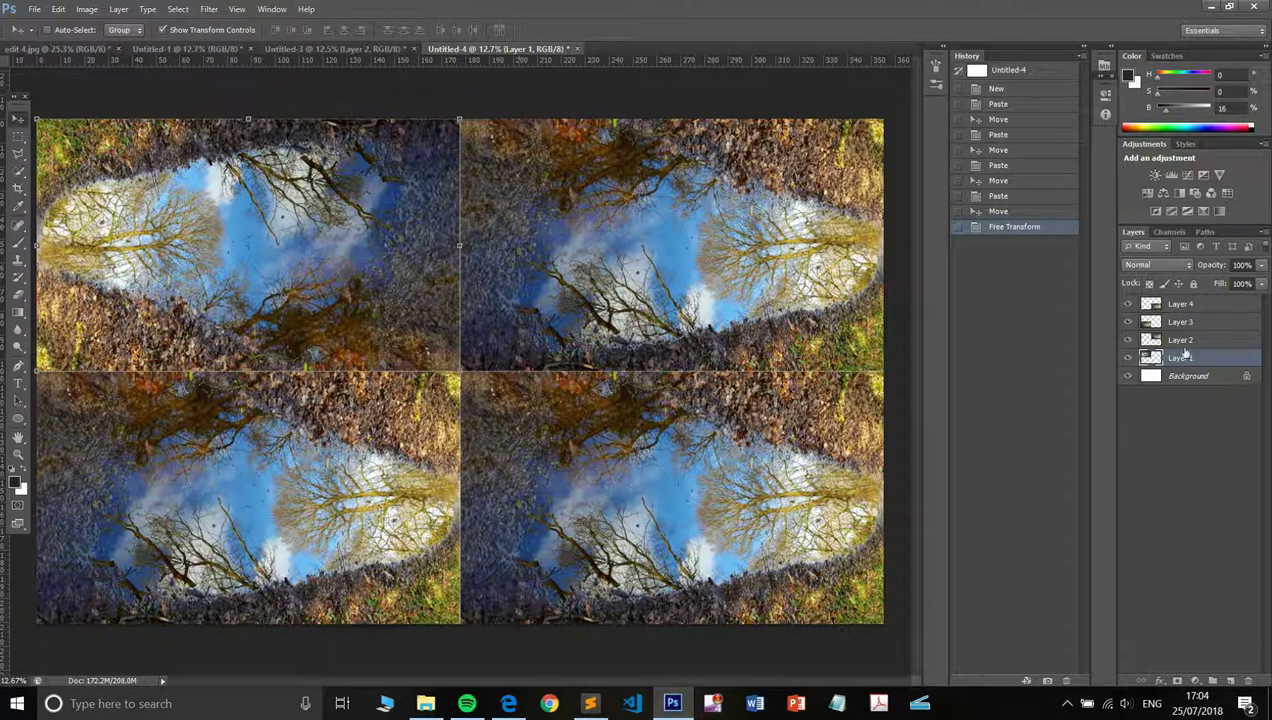
Flip Layer 2, the top-right tile, upside down
click(1176, 343)
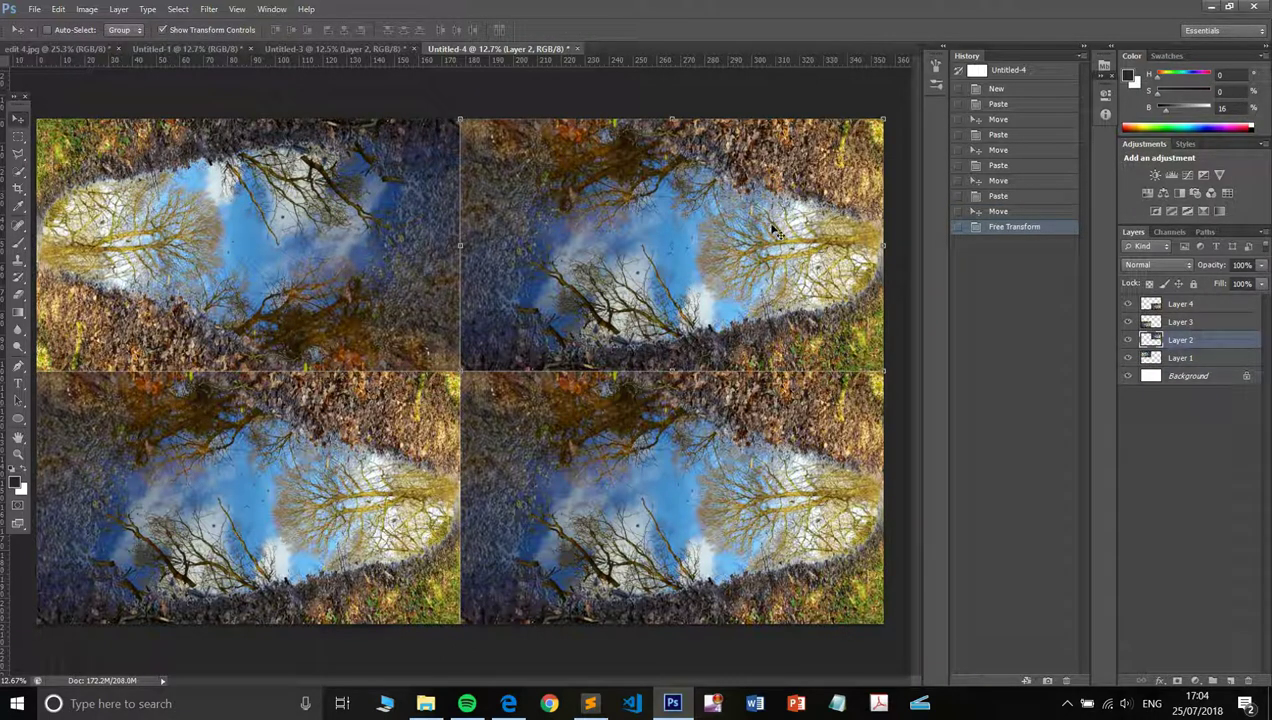
drag(672, 120, 727, 268)
key(Return)
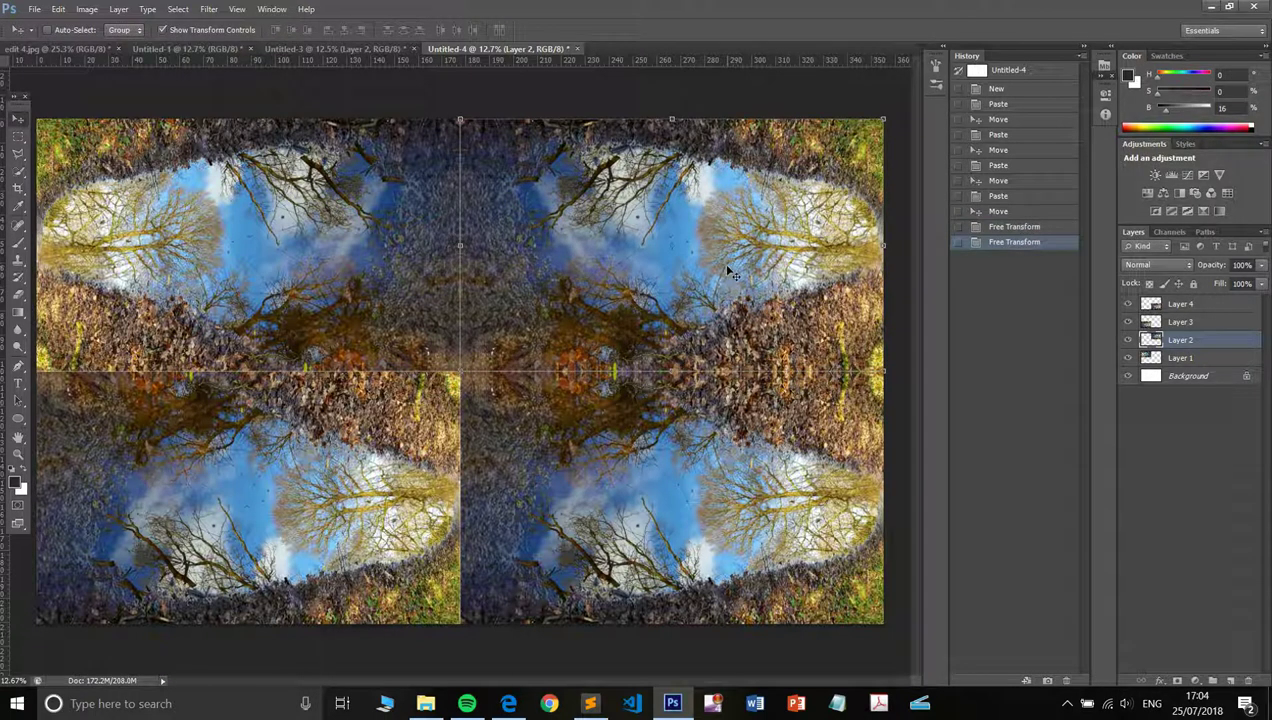
Mirror Layer 3, the bottom-left tile, left to right within its quarter
click(1186, 321)
key(ctrl+t)
drag(36, 496, 900, 462)
drag(722, 506, 398, 492)
key(Return)
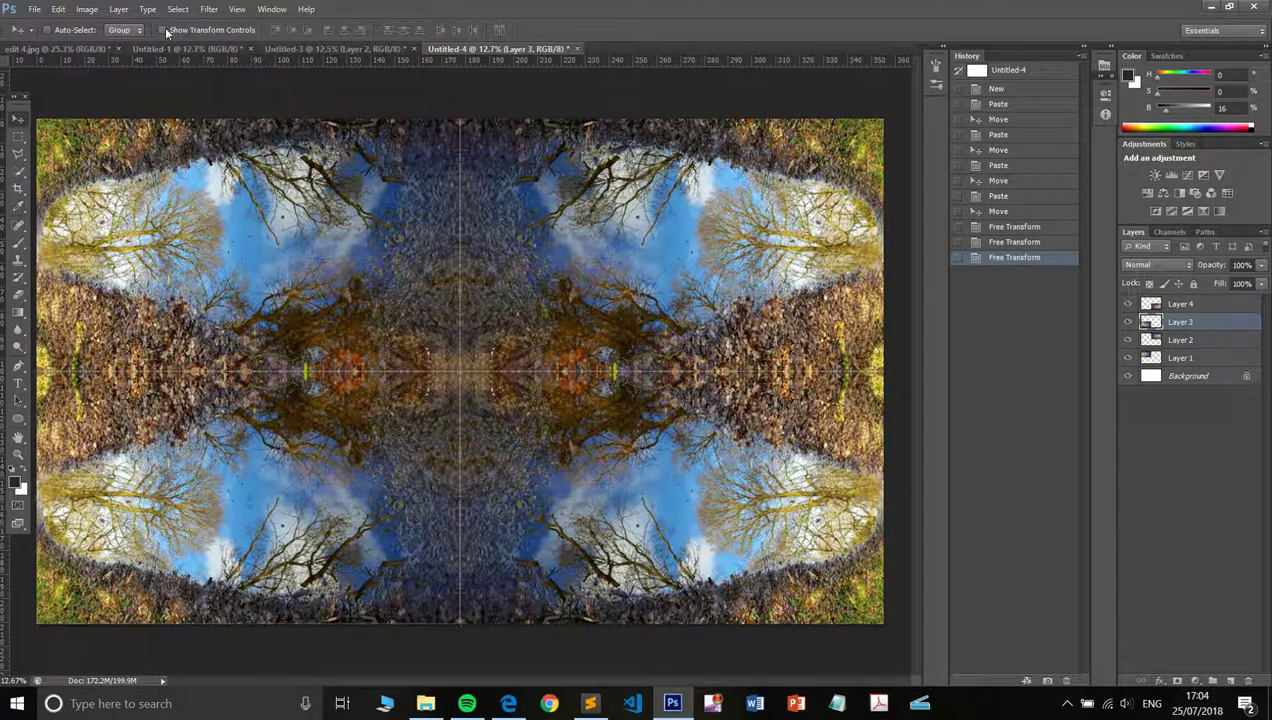
Nudge the lower-left tile up two steps into alignment, then flatten Untitled-4 into one Background layer
scroll(456, 366, up, 1)
scroll(460, 375, up, 4)
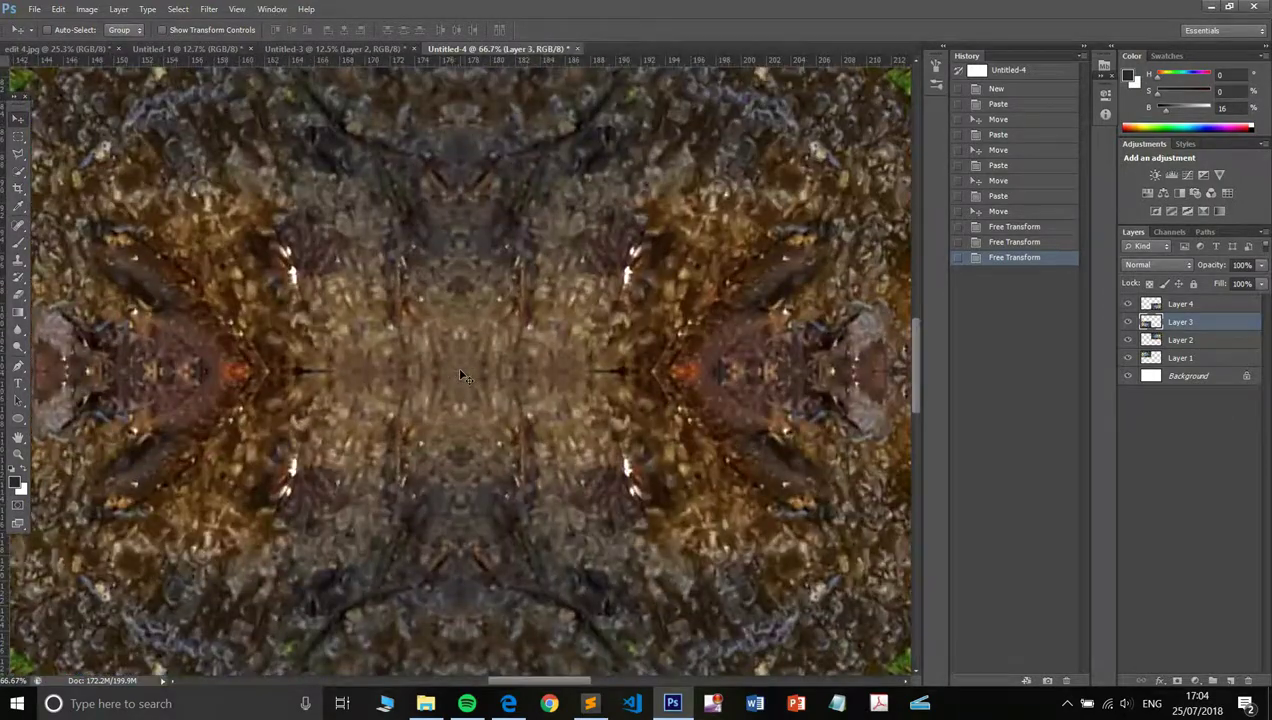
scroll(460, 375, down, 5)
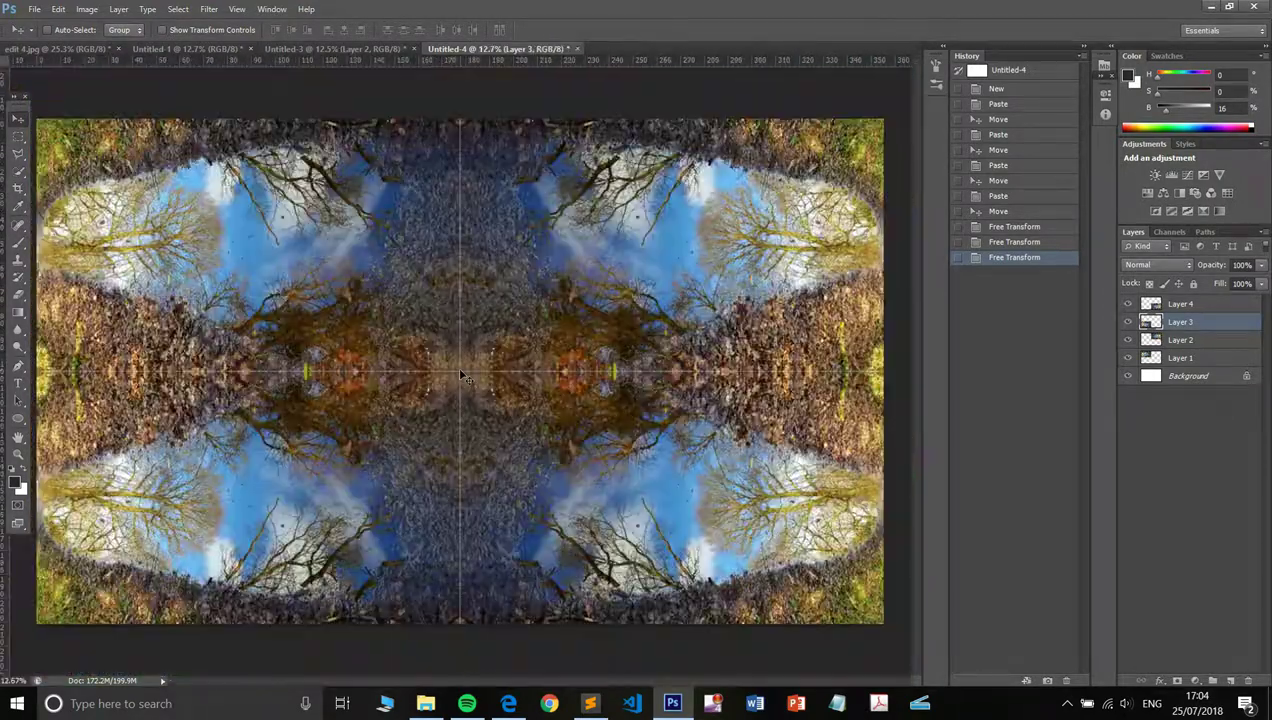
key(Up)
key(Up)
key(Up)
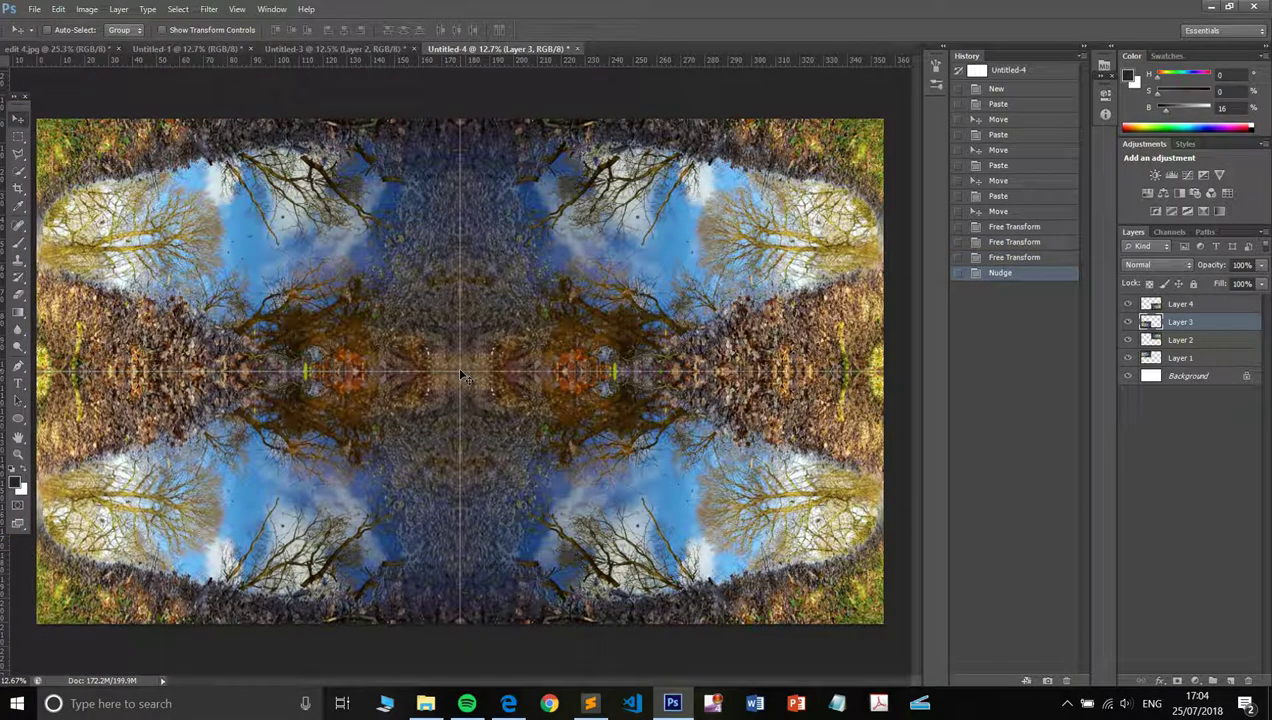
key(Up)
key(Up)
scroll(462, 376, up, 2)
scroll(462, 376, down, 3)
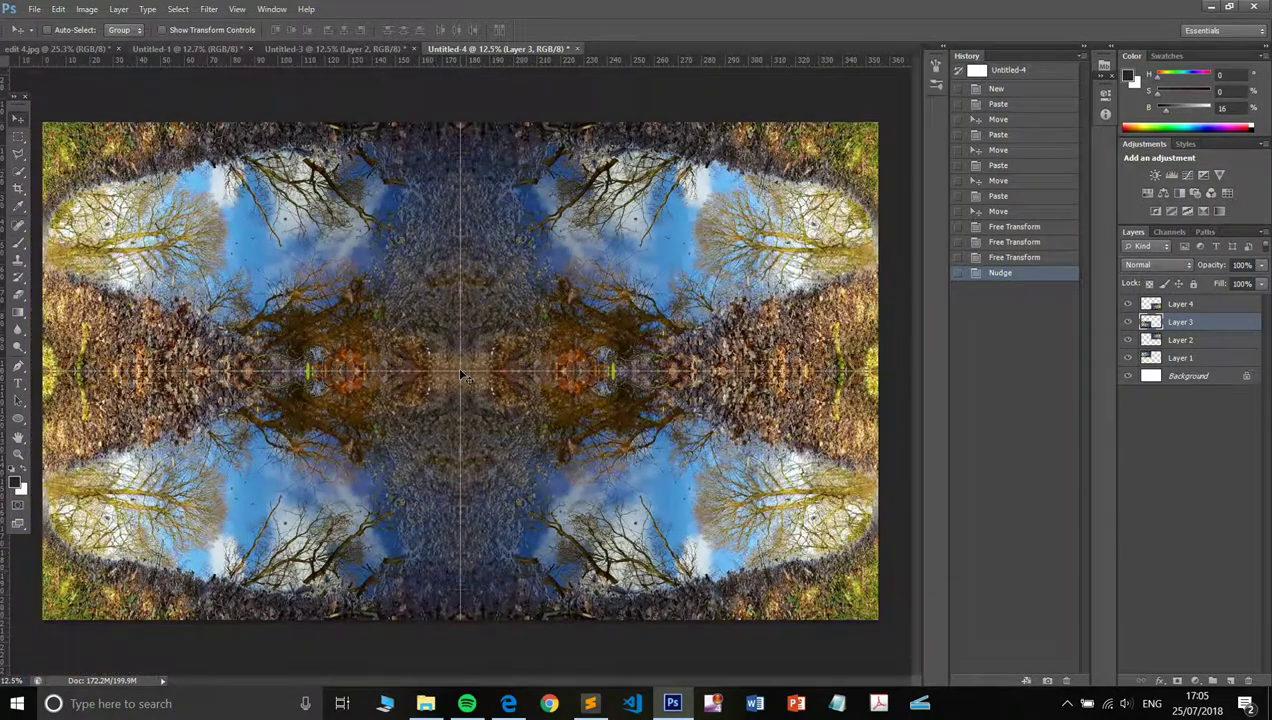
right_click(1204, 330)
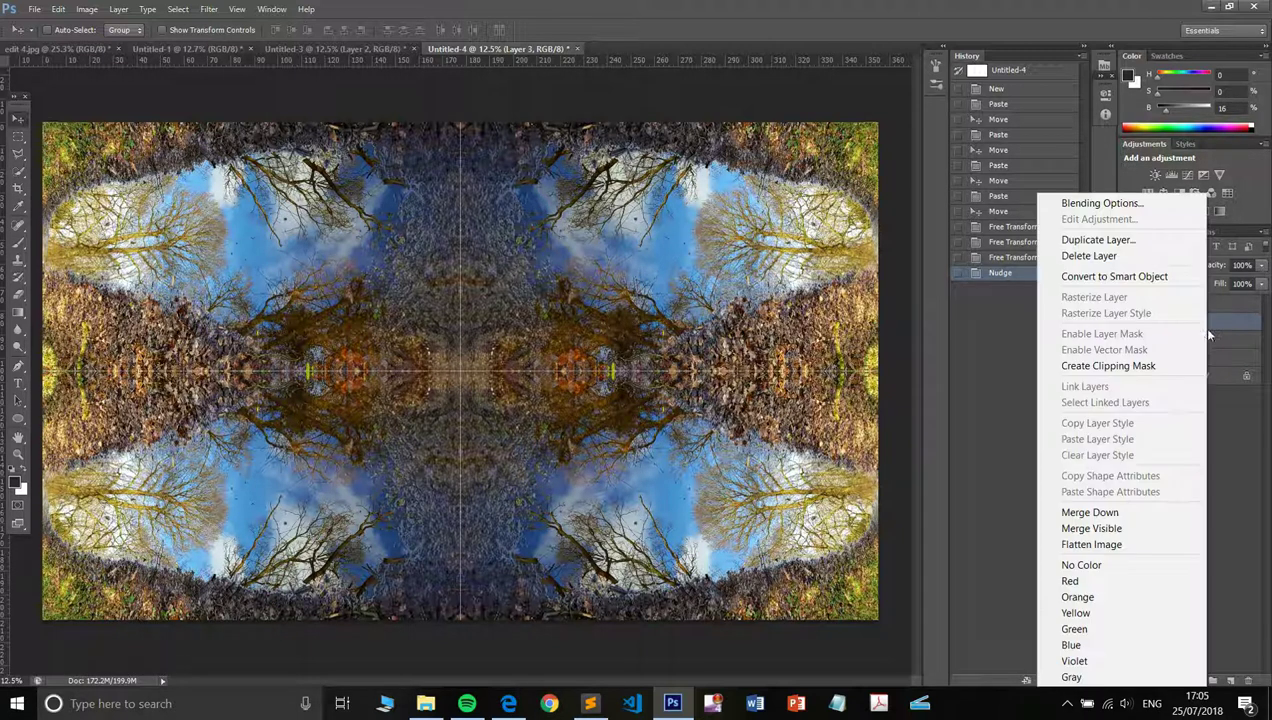
click(1104, 549)
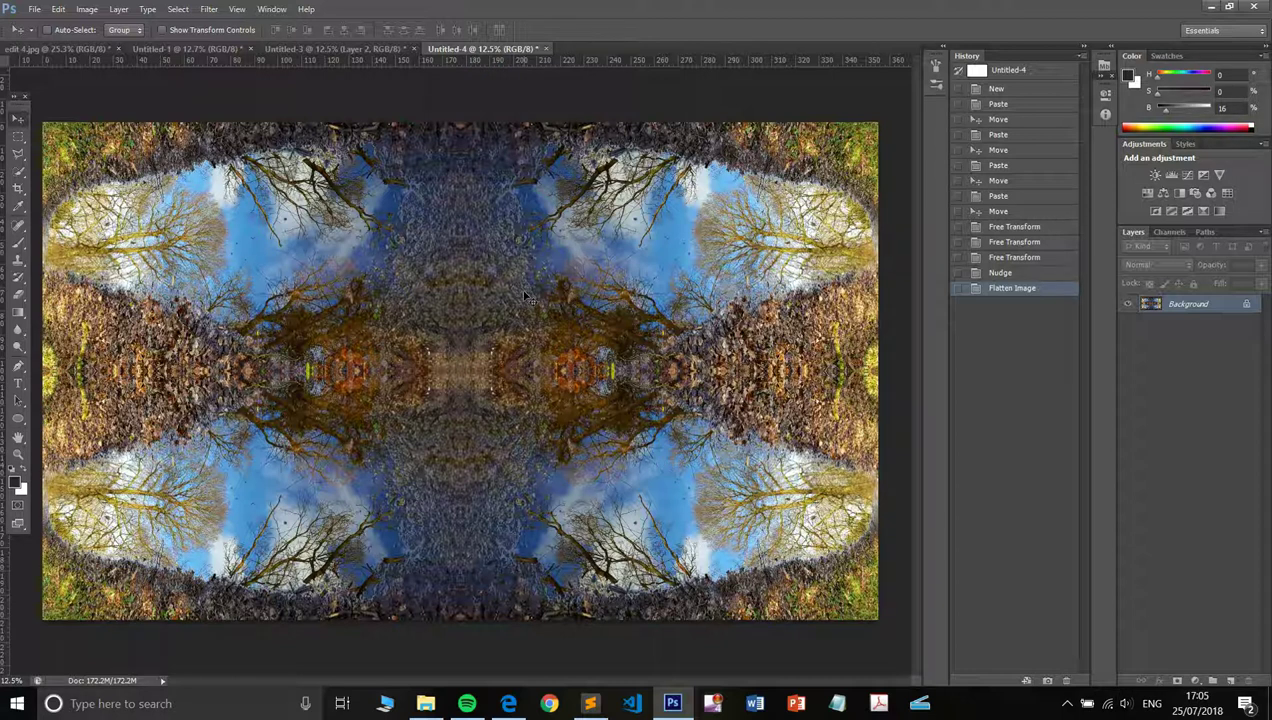
Flatten the Untitled-3 kaleidoscope into a single background layer
click(365, 50)
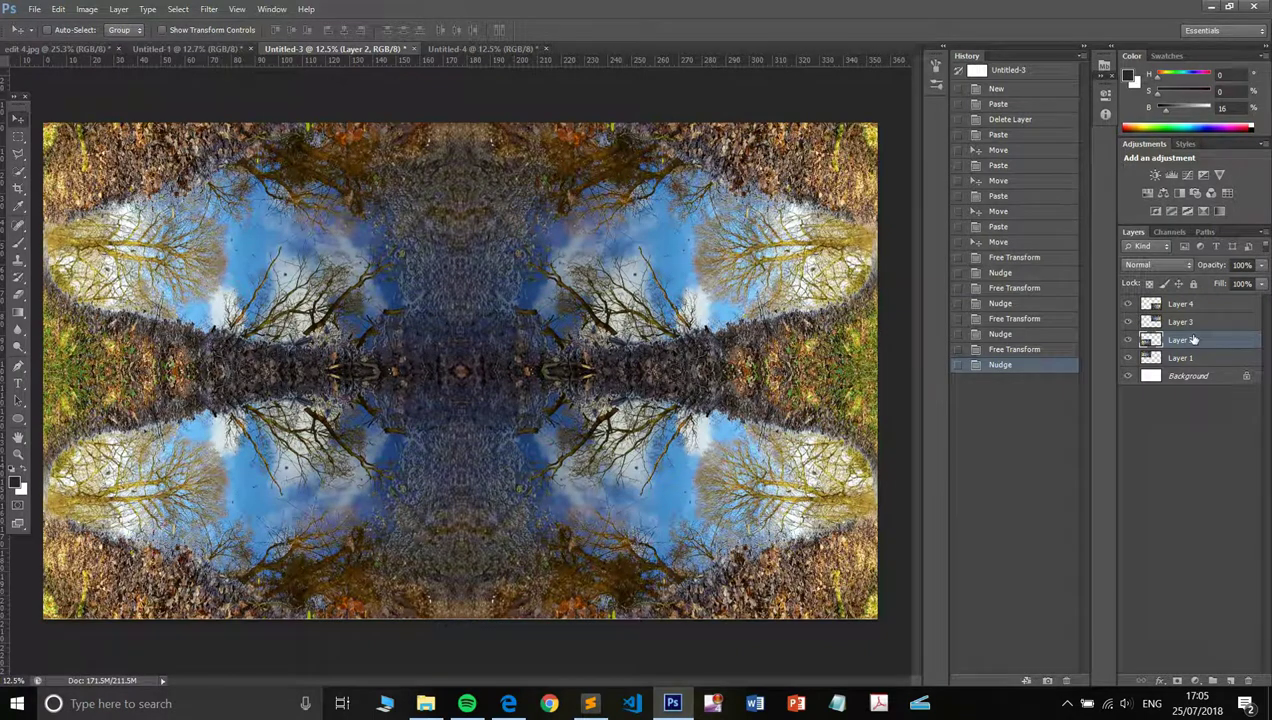
right_click(1193, 340)
click(1119, 549)
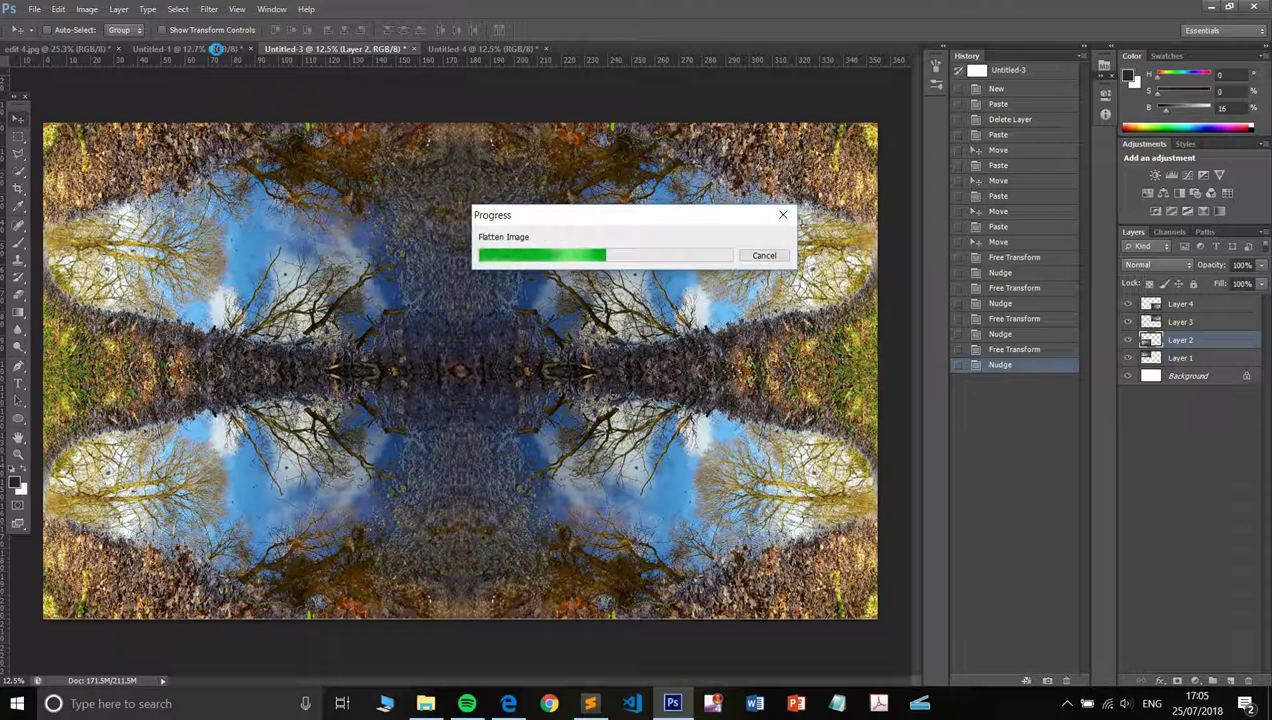
Cycle through Untitled-1, Untitled-3 and Untitled-4, ending on the Untitled-1 kaleidoscope
click(215, 48)
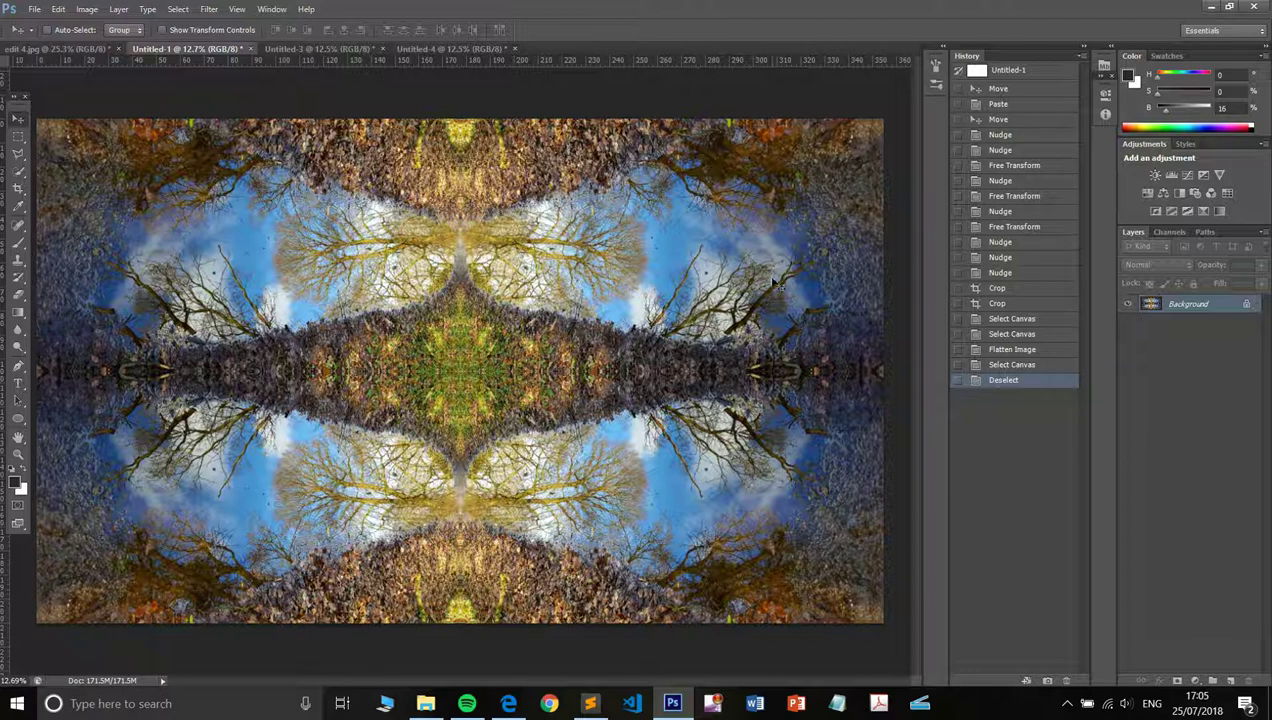
click(350, 47)
click(432, 50)
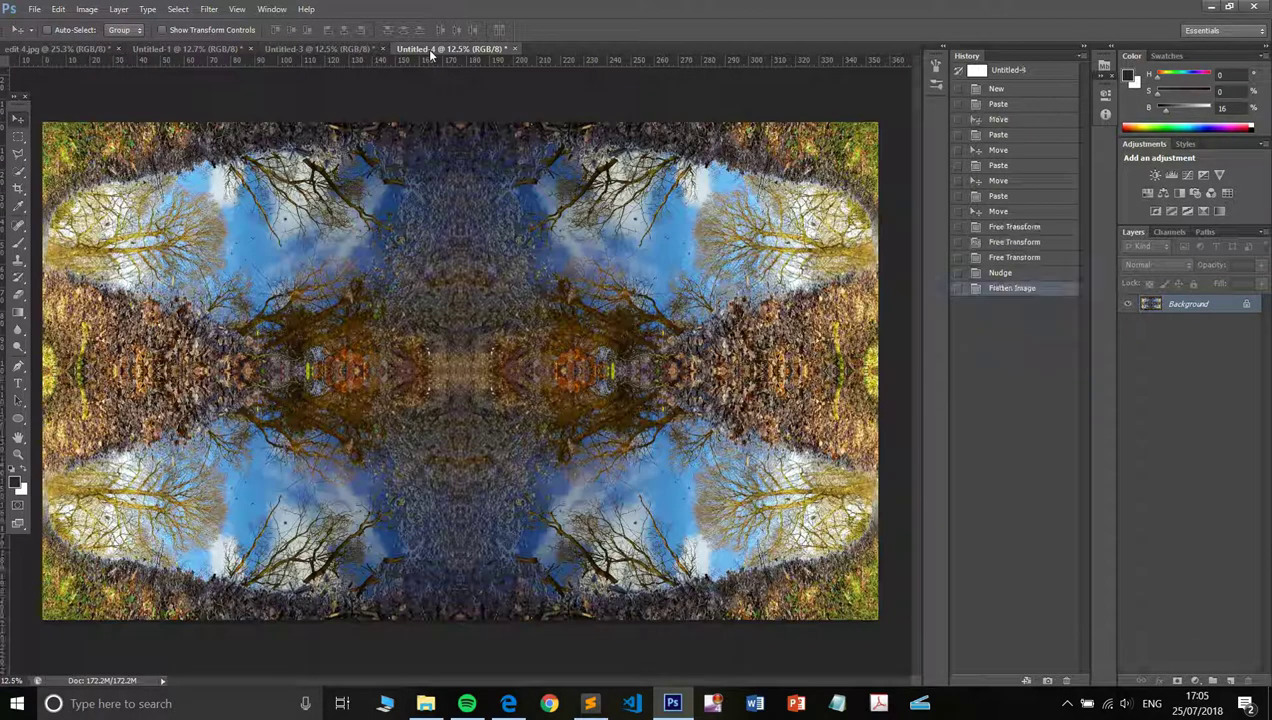
click(226, 50)
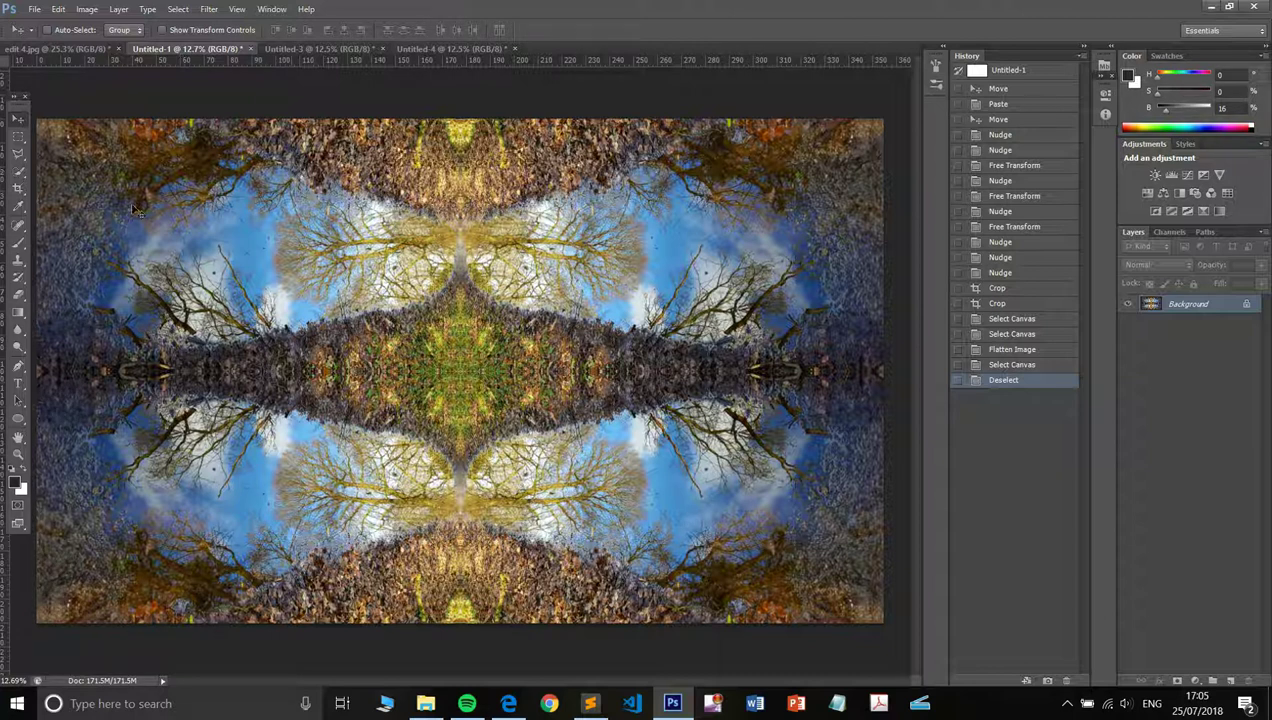
Select all of Untitled-1 and create a new white 20112 × 11920 pixel document
key(ctrl+a)
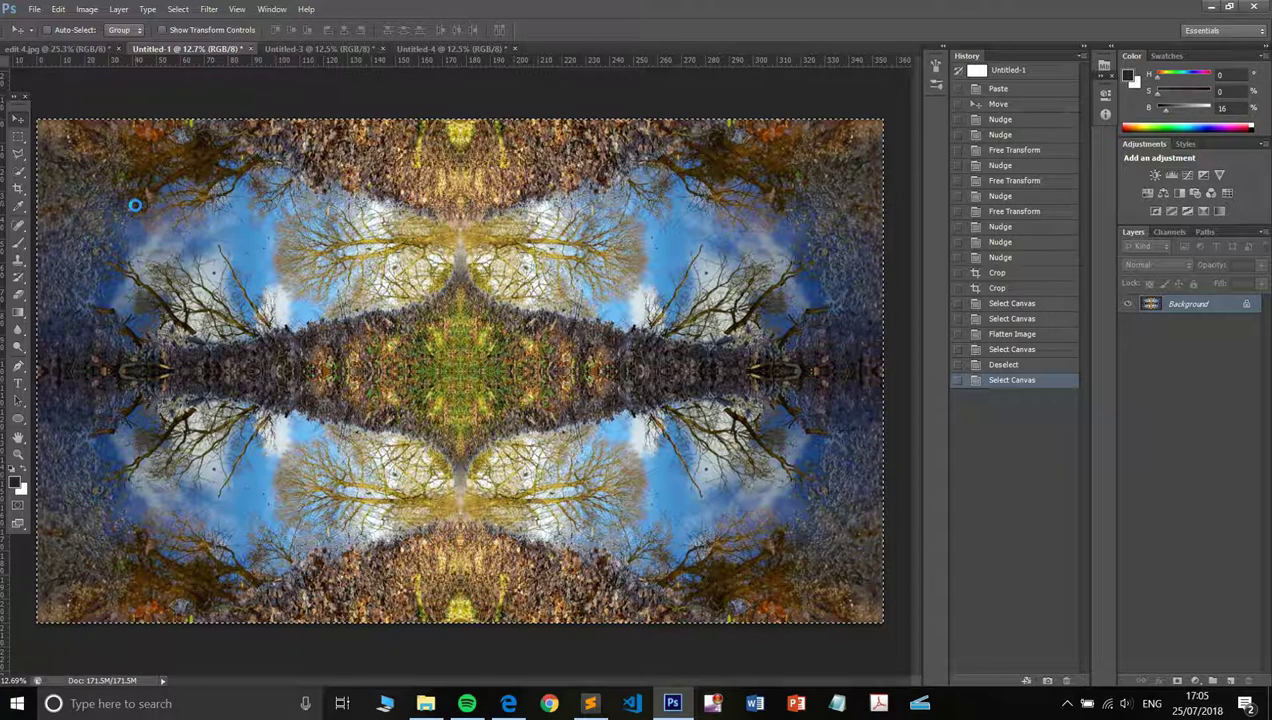
key(ctrl+n)
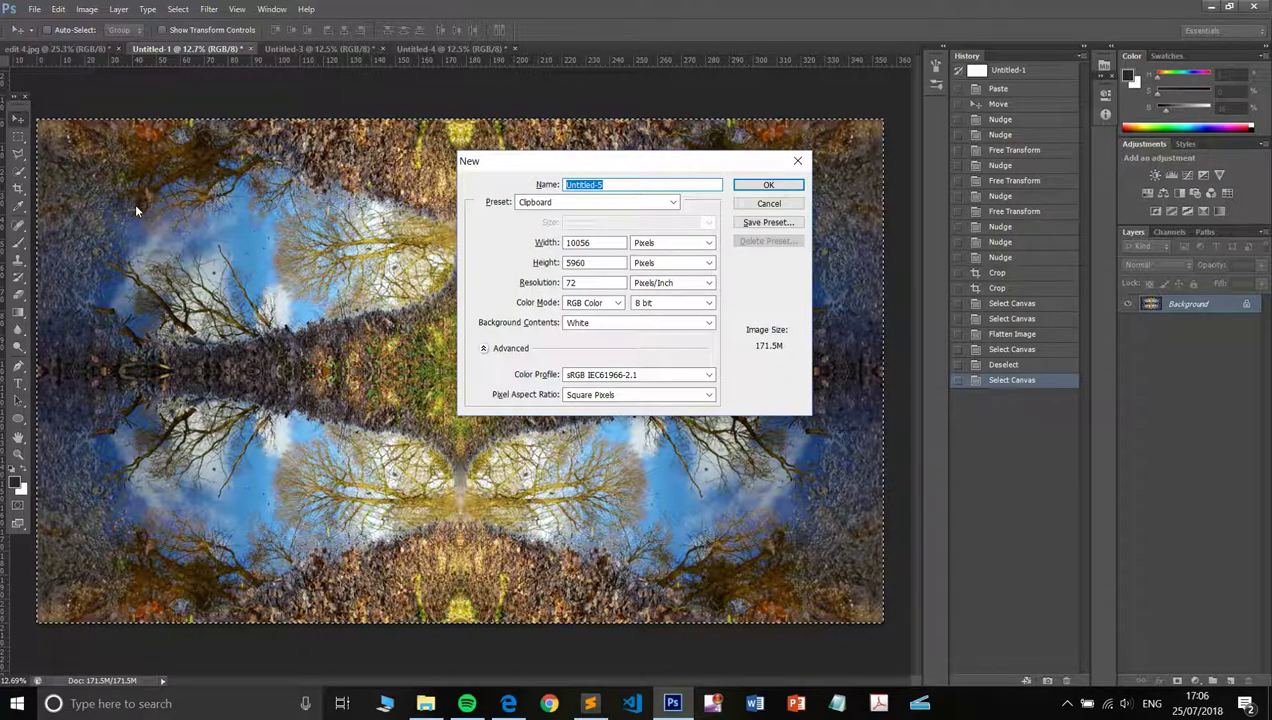
click(608, 242)
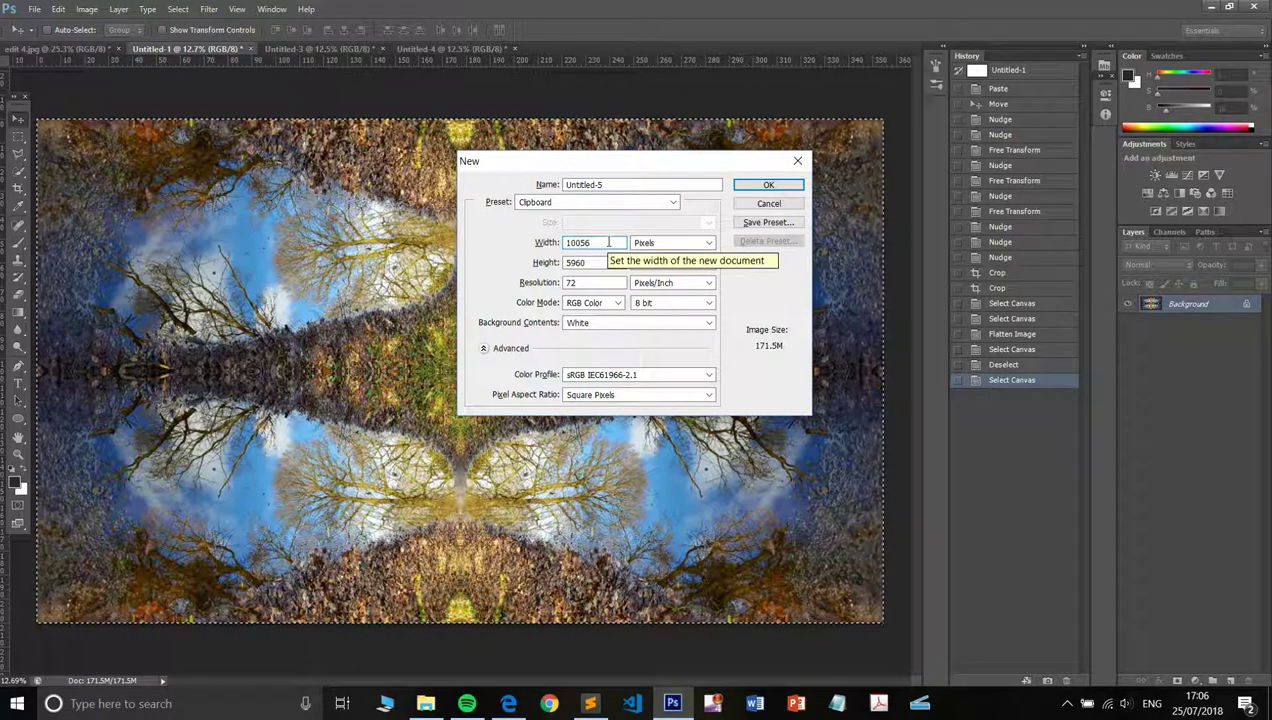
double_click(608, 242)
text(20112)
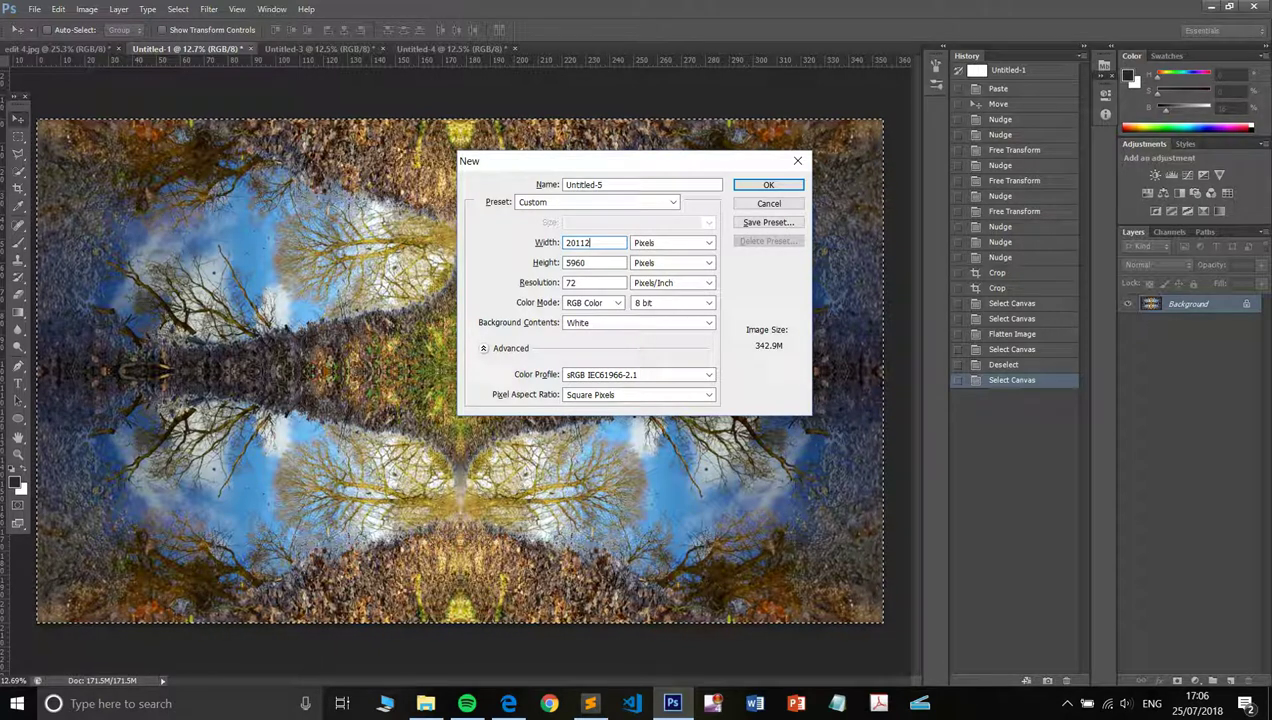
key(Tab)
key(Tab)
text(11920)
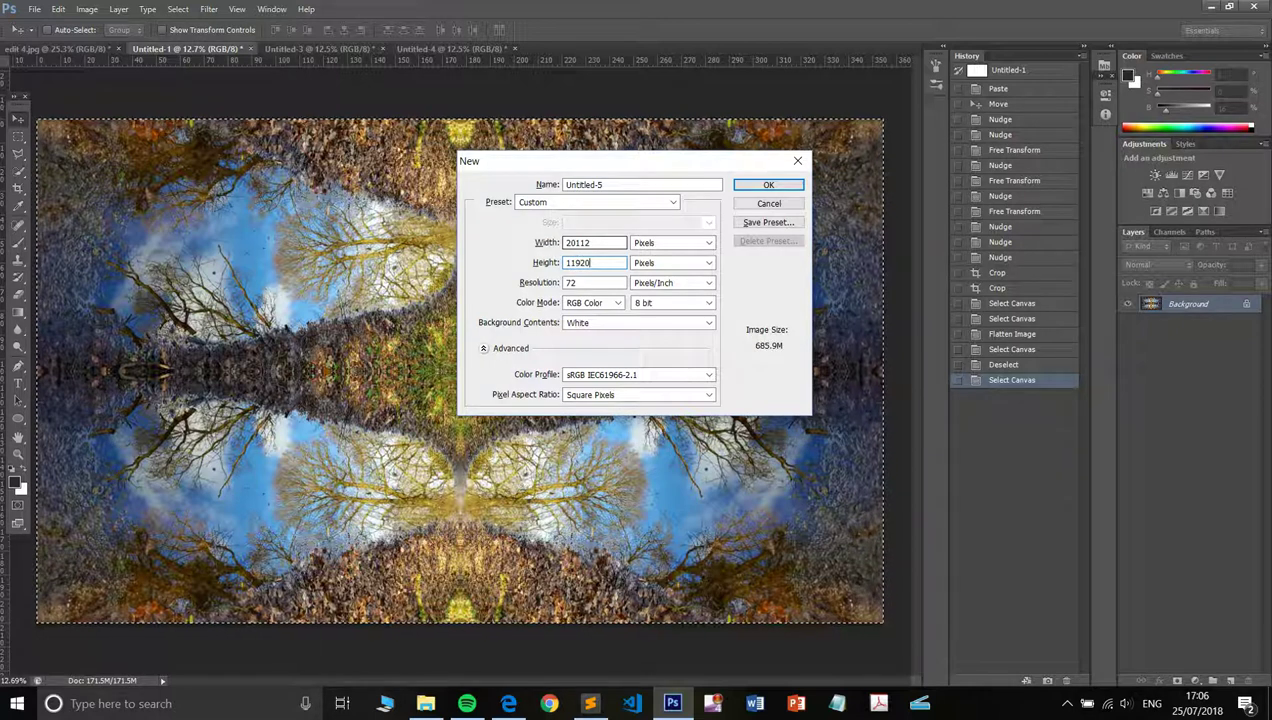
key(Return)
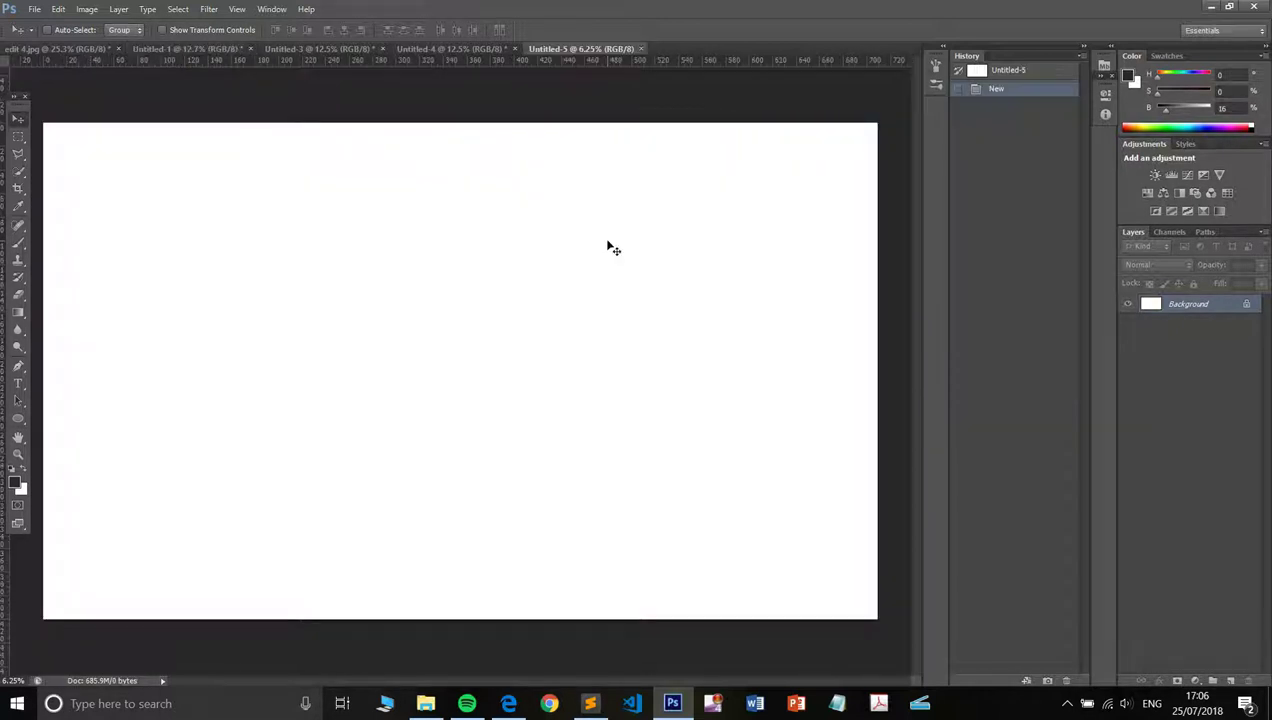
Paste the kaleidoscope as Layers 1–4 into the top-left, top-right, bottom-left and bottom-right quarters
key(ctrl+v)
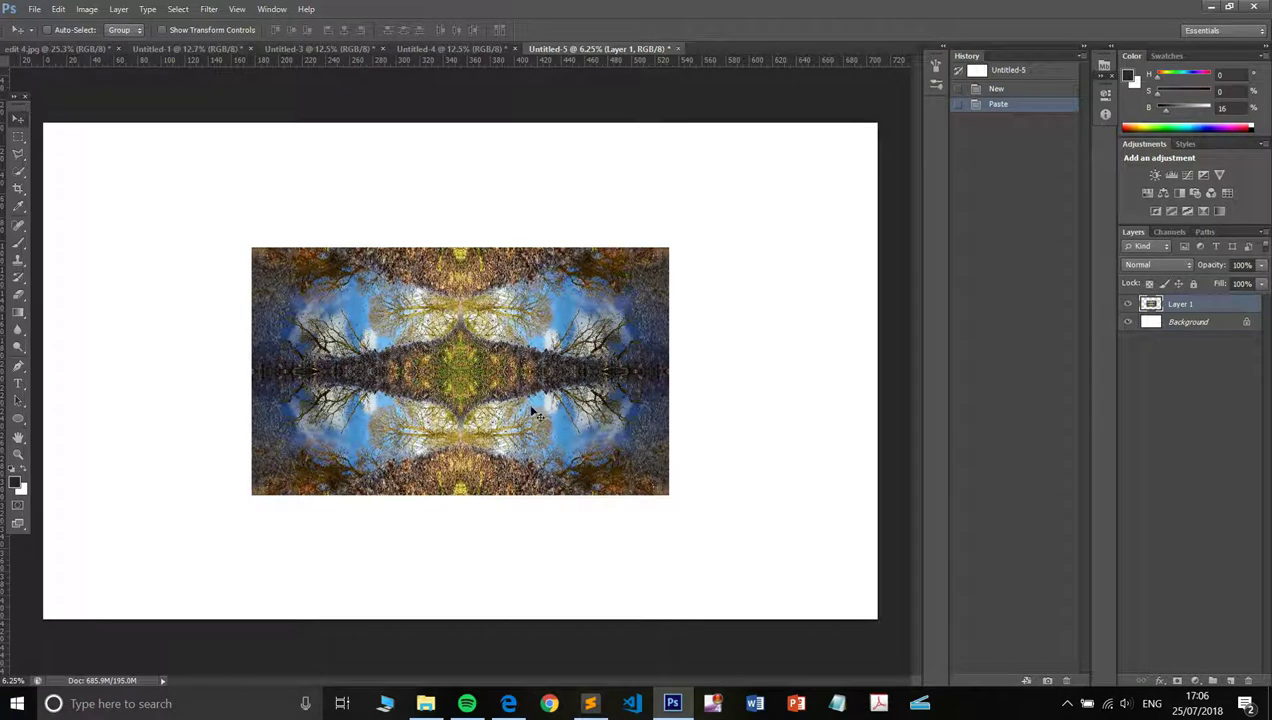
drag(535, 408, 325, 287)
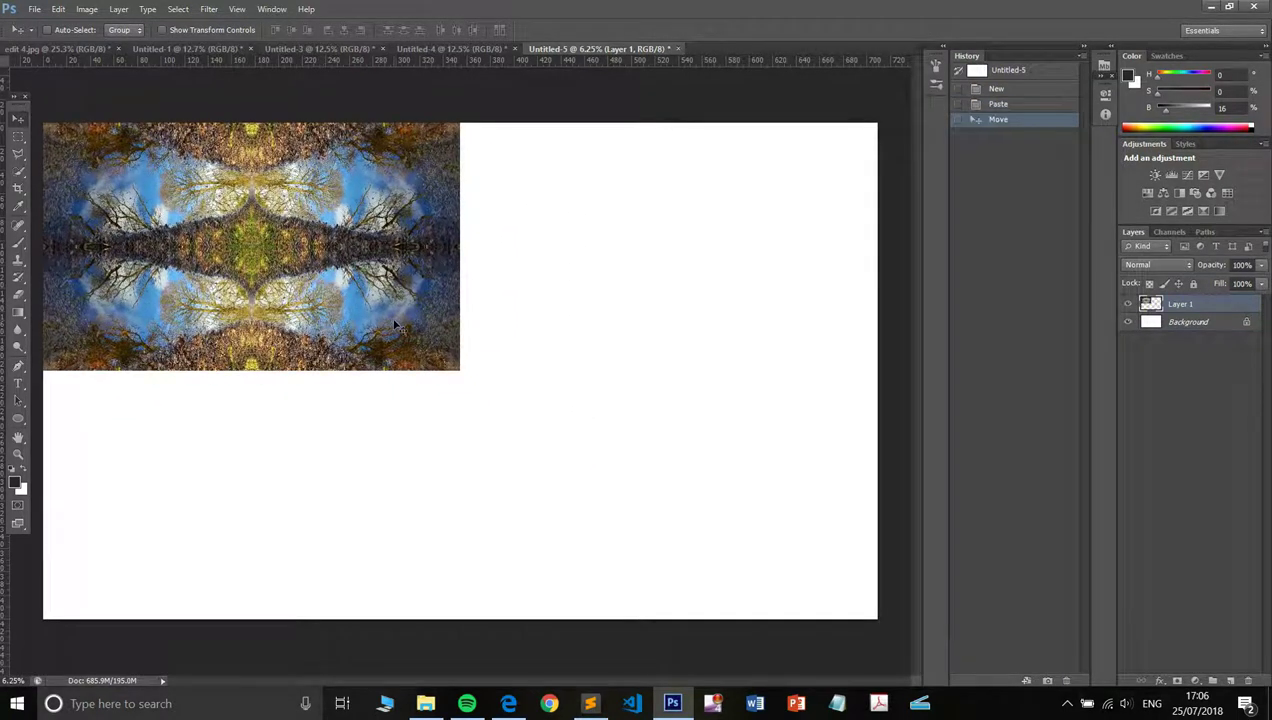
key(ctrl+v)
drag(420, 340, 627, 211)
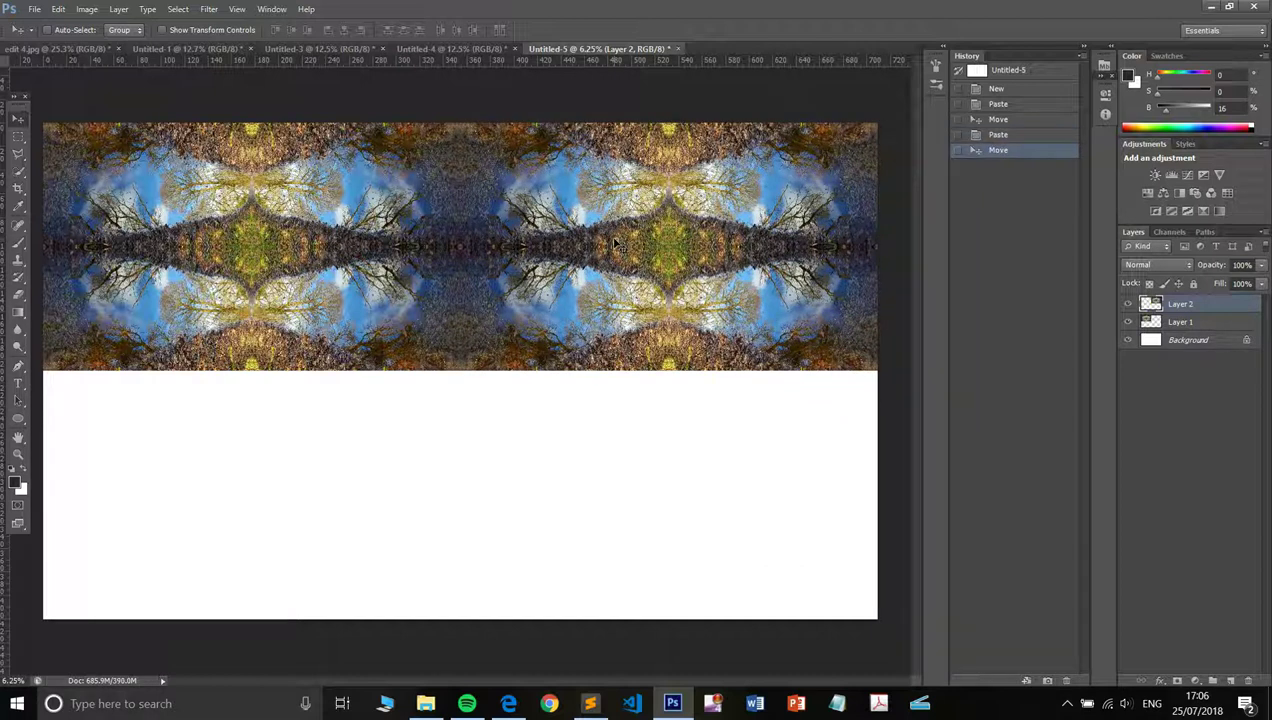
key(ctrl+v)
drag(401, 329, 210, 444)
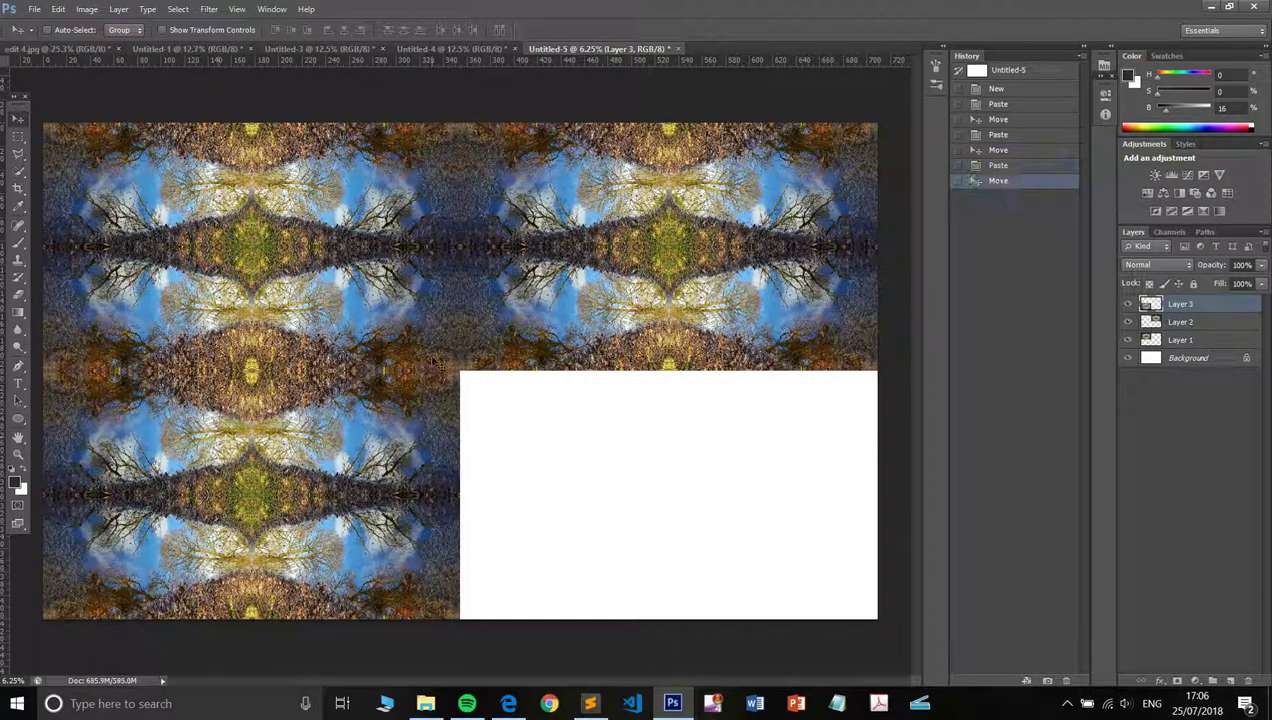
key(ctrl+v)
drag(434, 324, 645, 445)
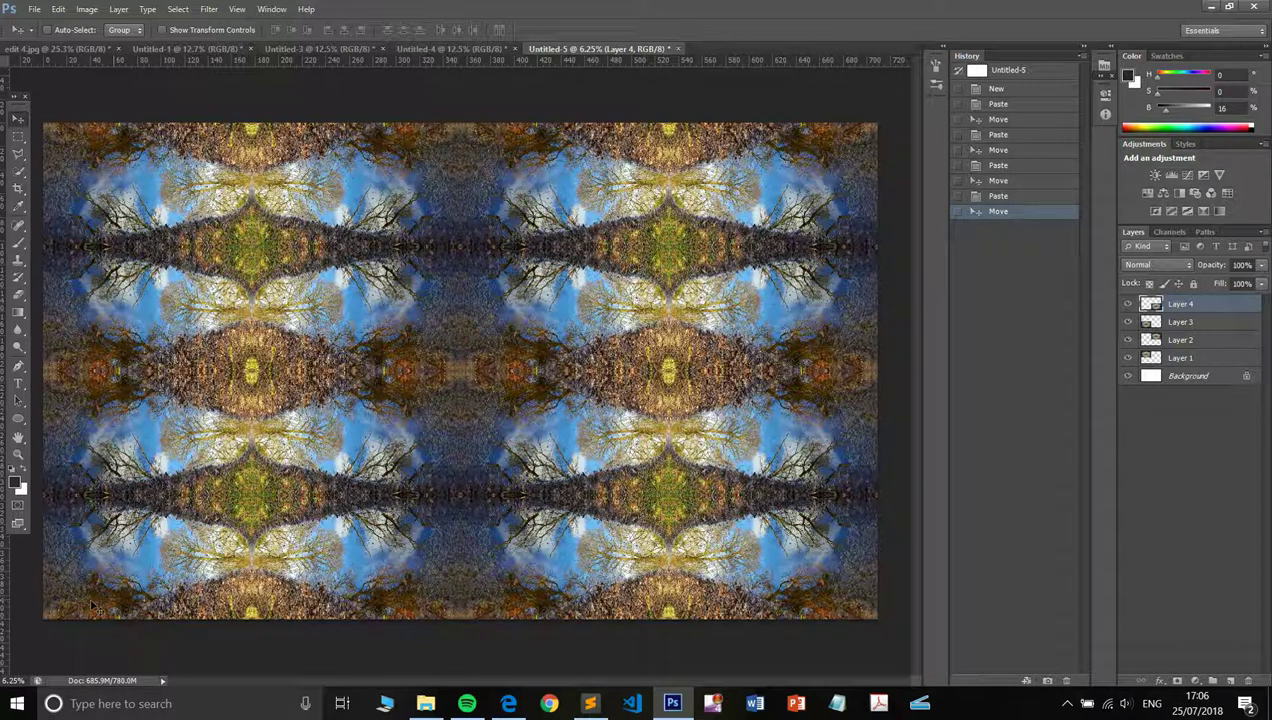
Bring the flattened Untitled-1 back to the front after Untitled-3, and deselect everything
click(356, 48)
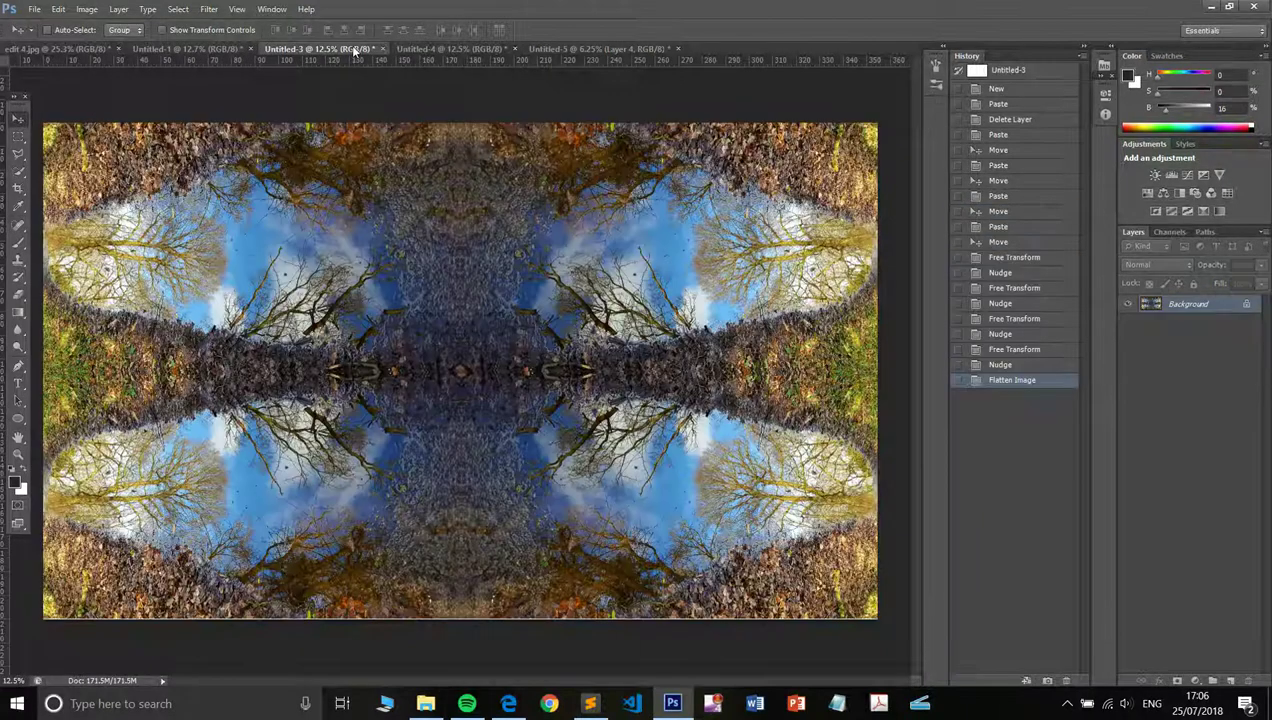
click(226, 48)
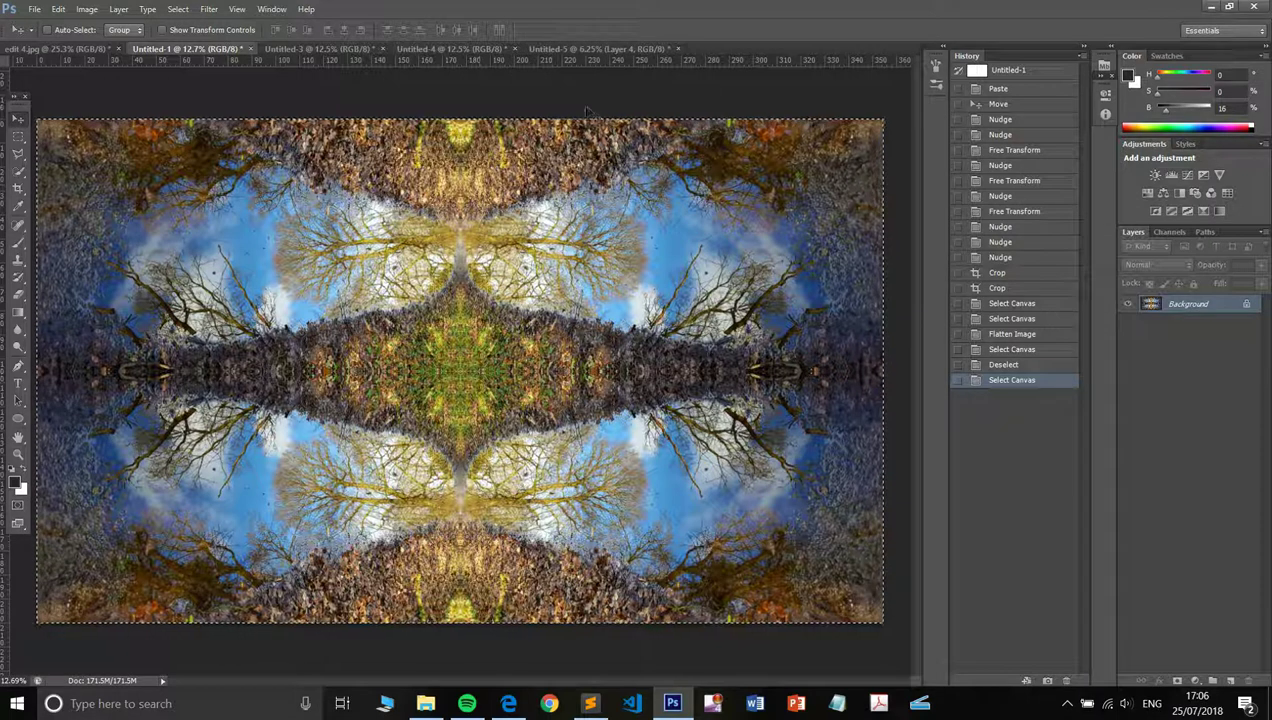
key(ctrl+d)
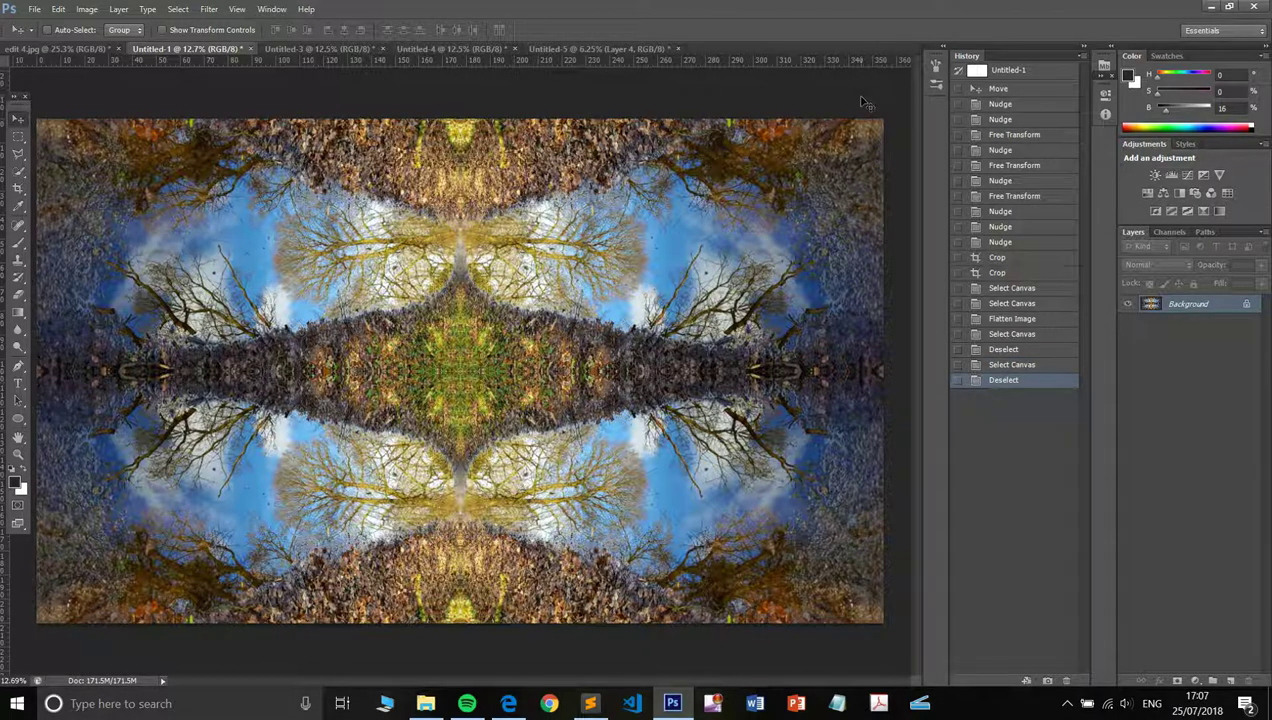